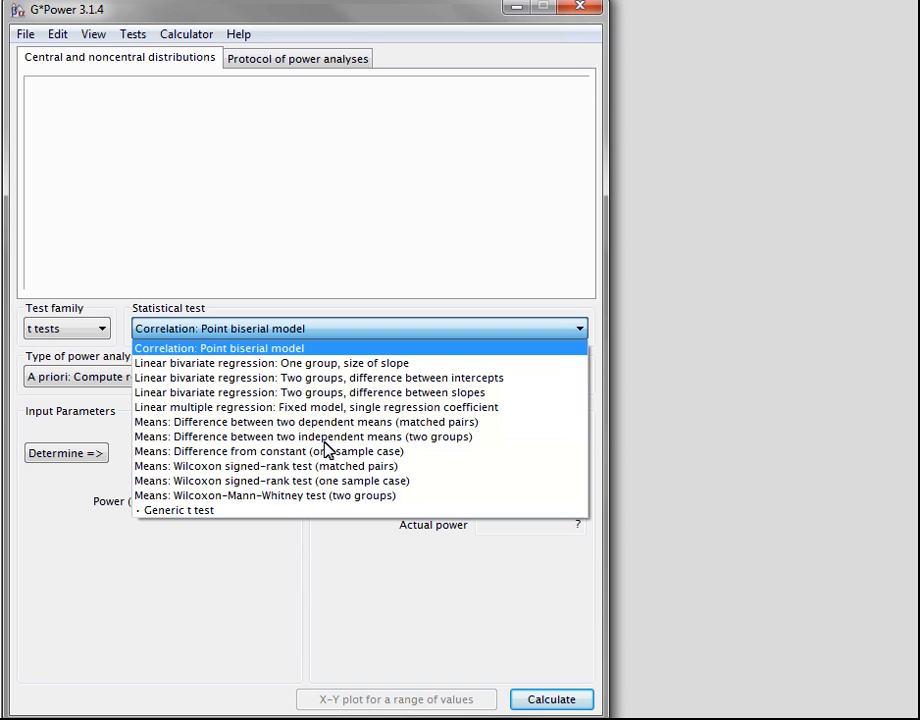
Choose the difference between two independent means (two groups) test with an a priori analysis computing required sample size
{"action": "left_click", "coordinate": [324, 439]}
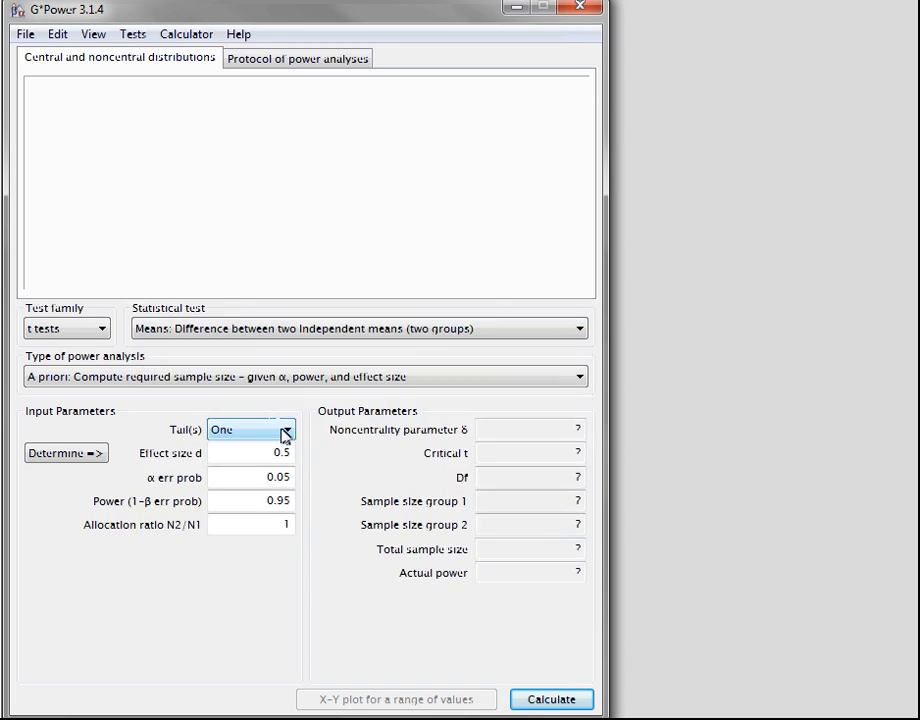
{"action": "left_click", "coordinate": [266, 380]}
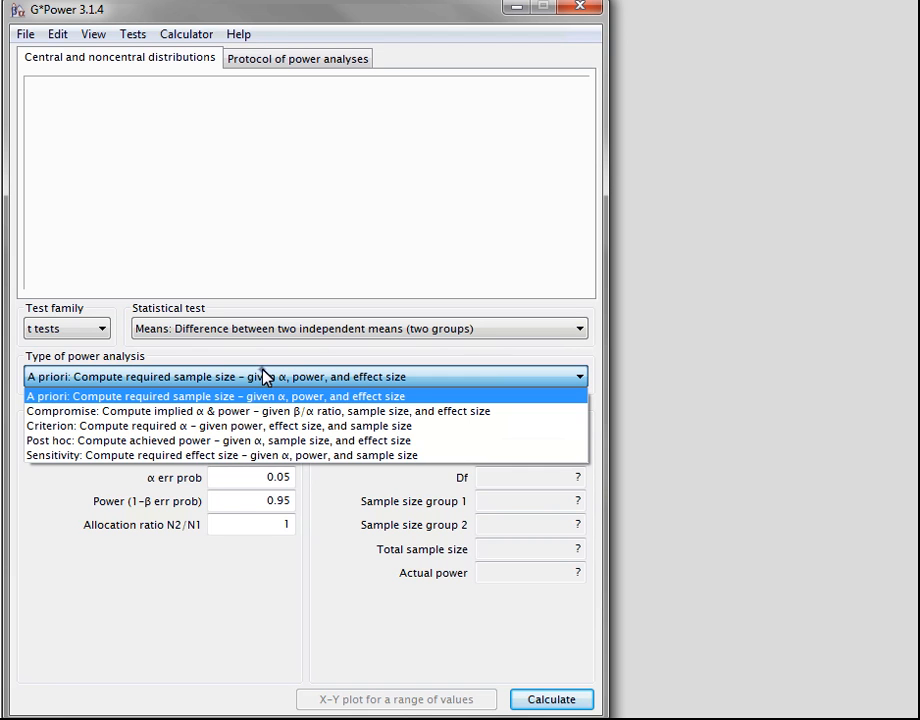
{"action": "left_click", "coordinate": [264, 377]}
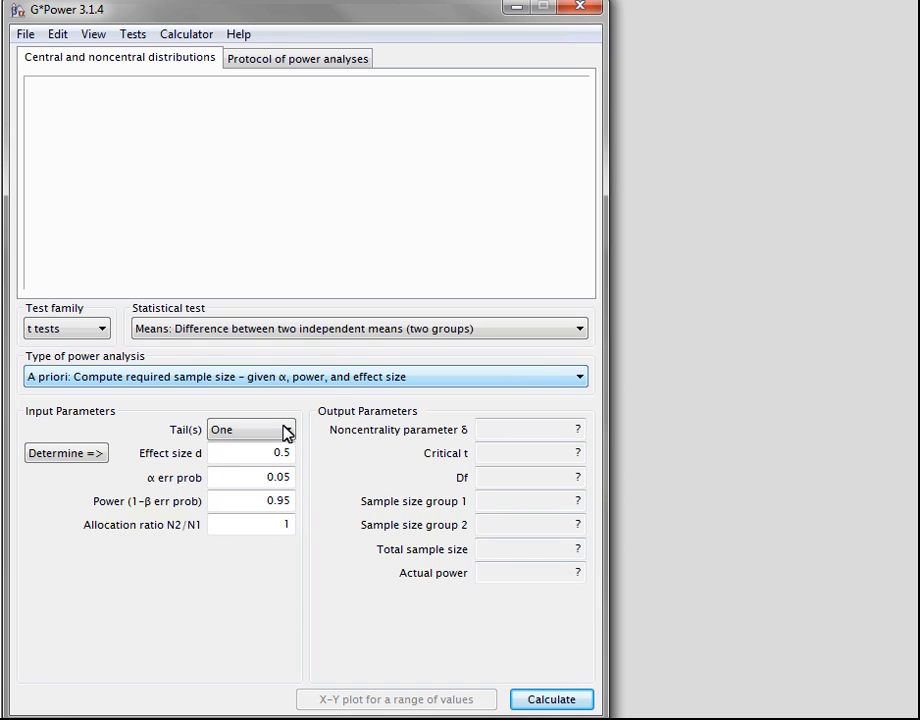
Make the test two-tailed, set the power to 0.80, and calculate the required sample size
{"action": "left_click", "coordinate": [287, 432]}
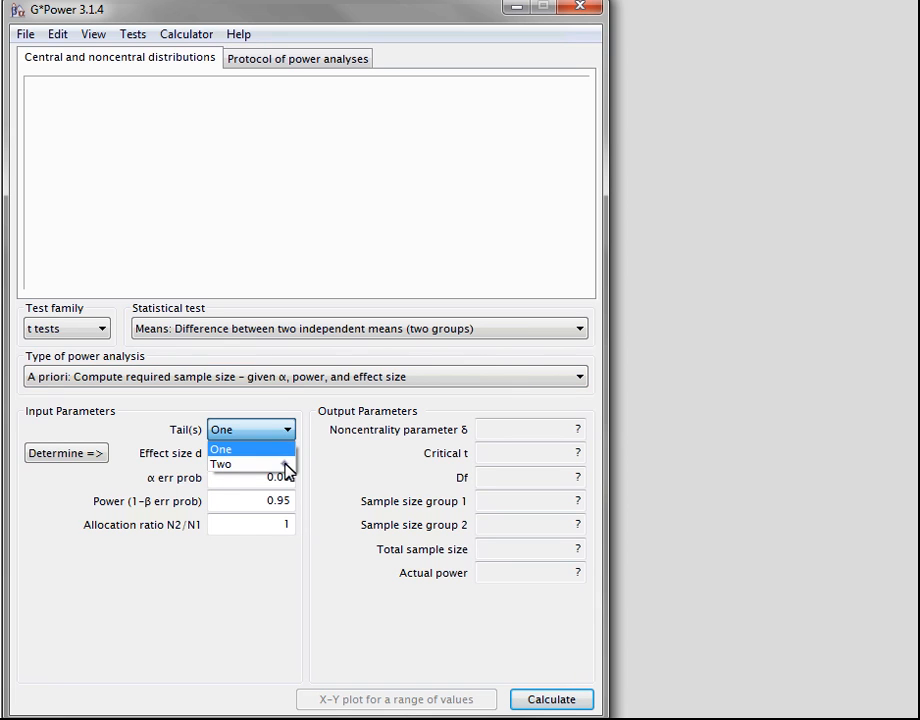
{"action": "left_click", "coordinate": [288, 464]}
{"action": "mouse_move", "coordinate": [293, 455]}
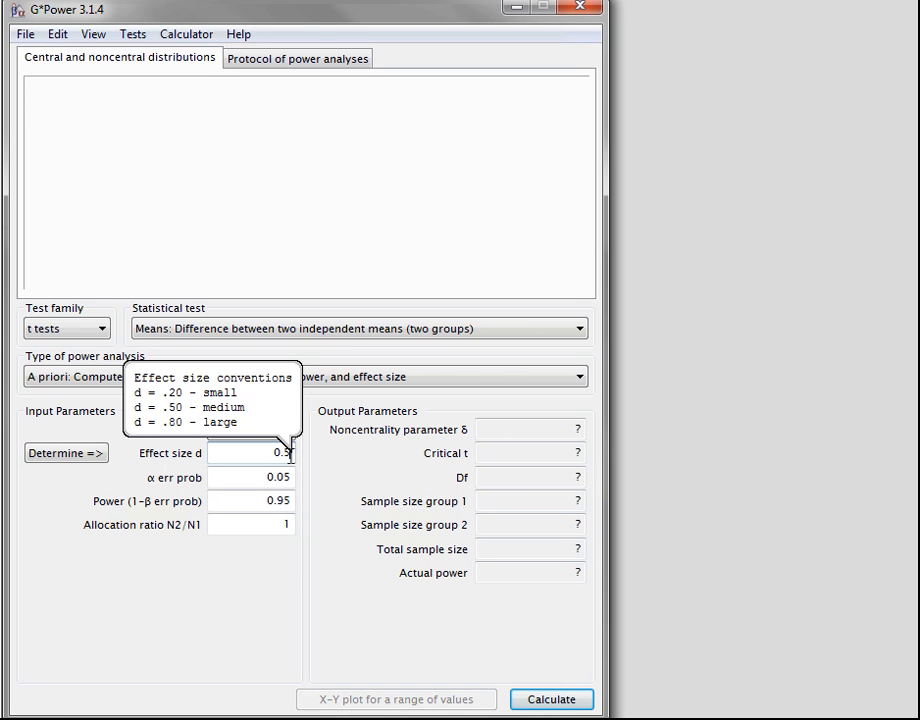
{"action": "left_click_drag", "start_coordinate": [281, 499], "coordinate": [296, 501]}
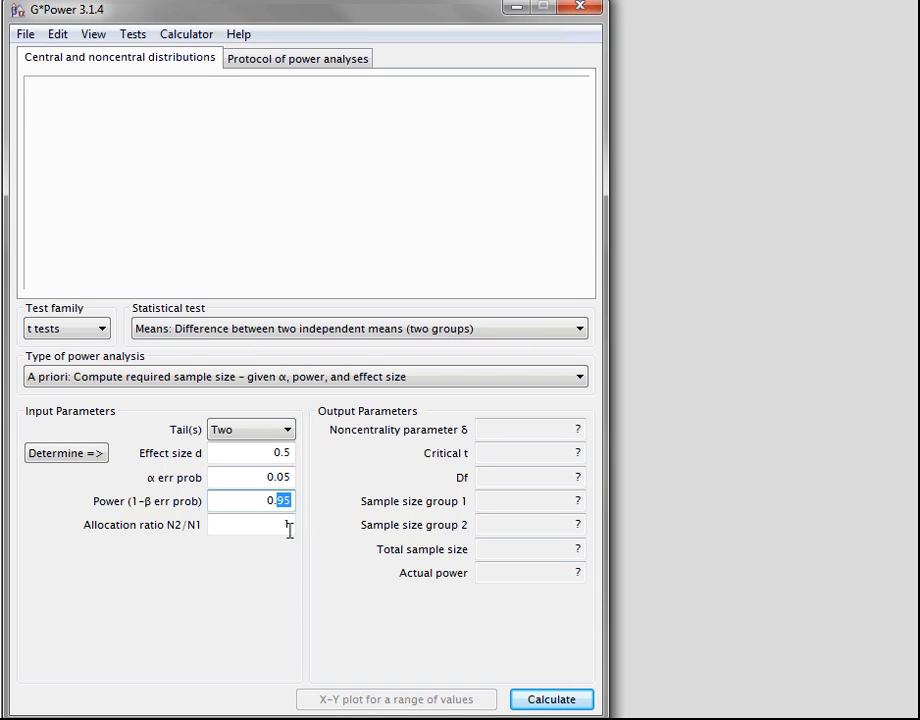
{"action": "type", "text": "80"}
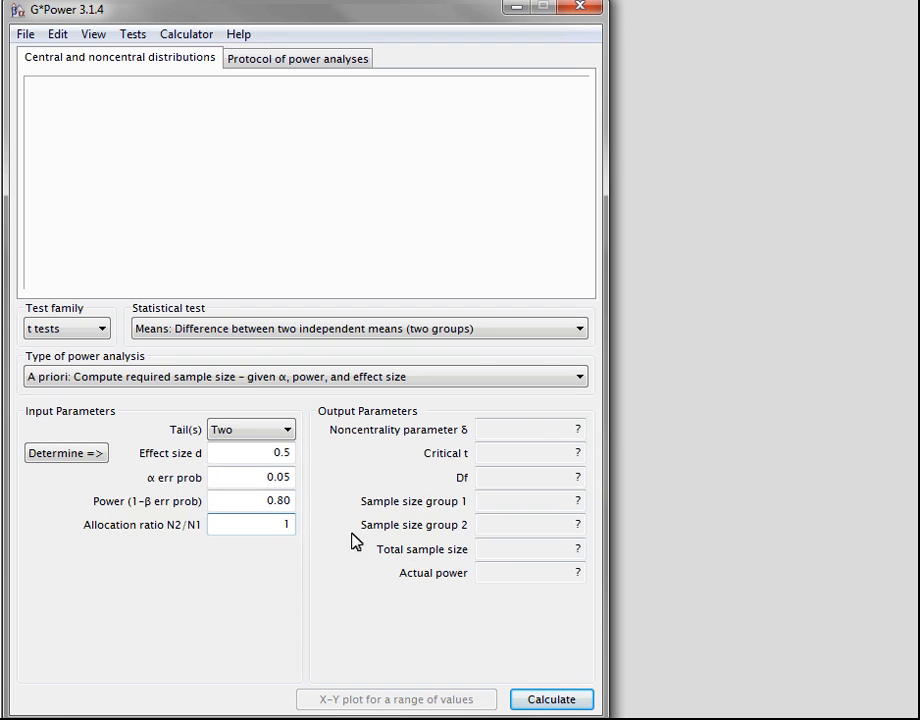
{"action": "left_click", "coordinate": [548, 704]}
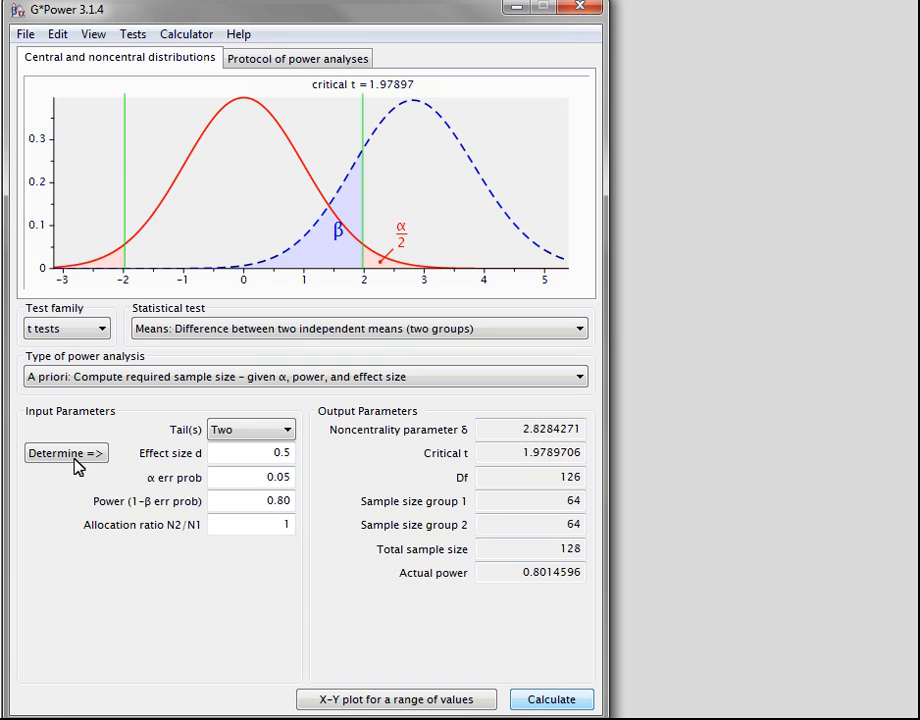
In the effect size calculator, enter group means 2.9 and 3.47 and a within-group SD of 0.8 for n1 != n2
{"action": "left_click", "coordinate": [74, 458]}
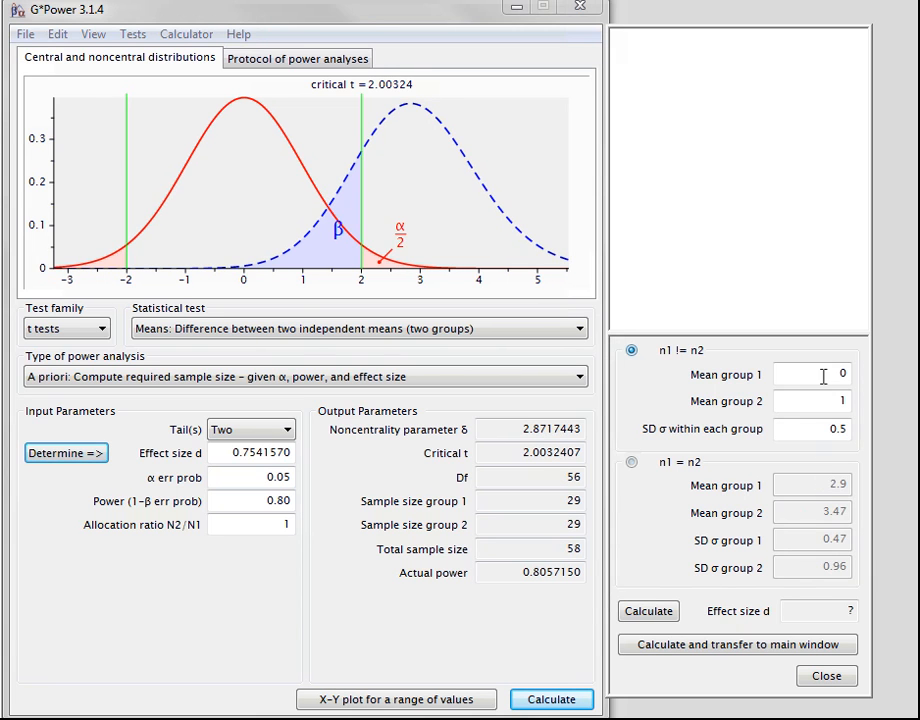
{"action": "left_click_drag", "start_coordinate": [821, 375], "coordinate": [885, 371]}
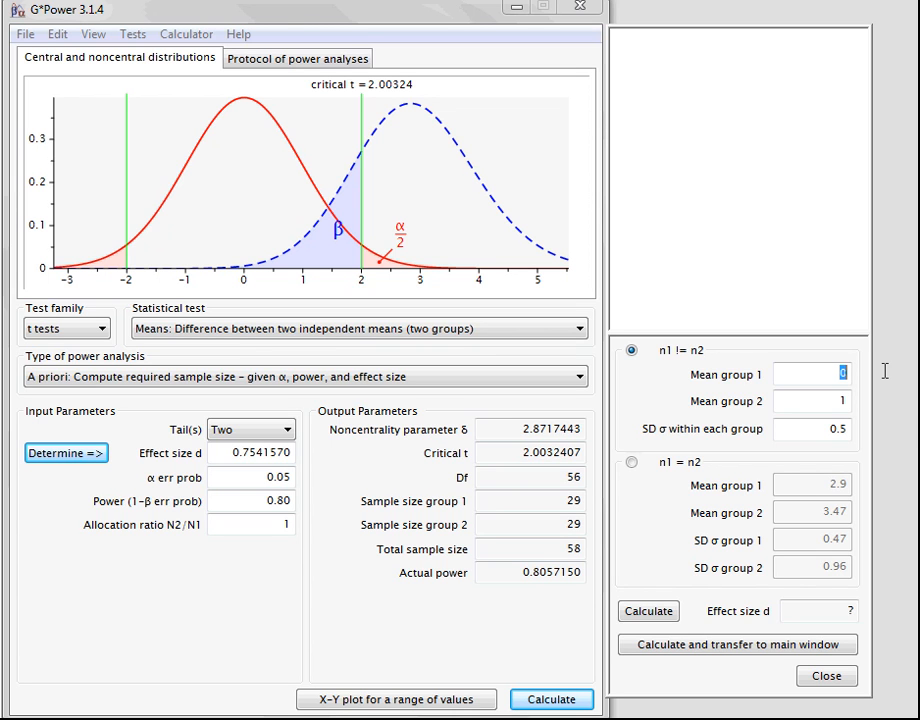
{"action": "type", "text": "2.9"}
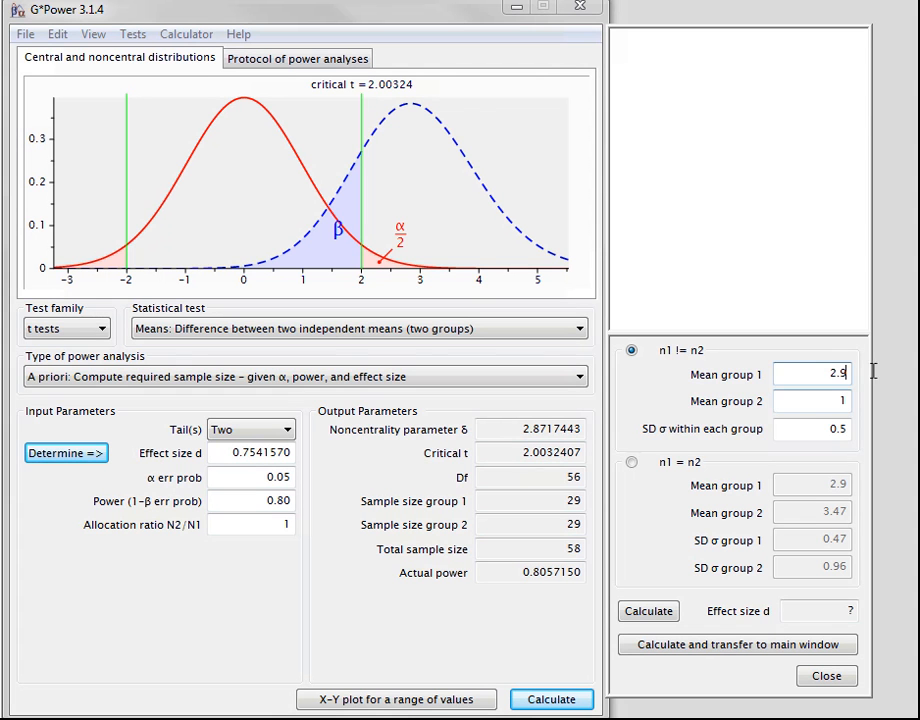
{"action": "left_click", "coordinate": [841, 401]}
{"action": "type", "text": "3.47"}
{"action": "left_click", "coordinate": [845, 428]}
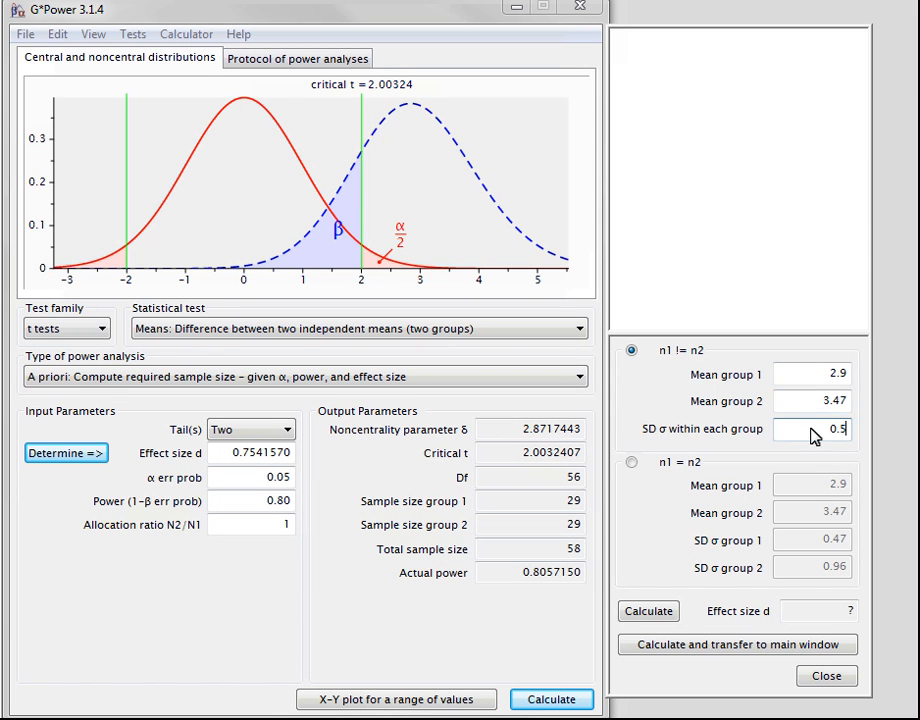
{"action": "key", "text": "BackSpace"}
{"action": "type", "text": "8"}
Recalculate the required sample size using the transferred effect size d, and display the protocol of power analyses
{"action": "left_click", "coordinate": [650, 612]}
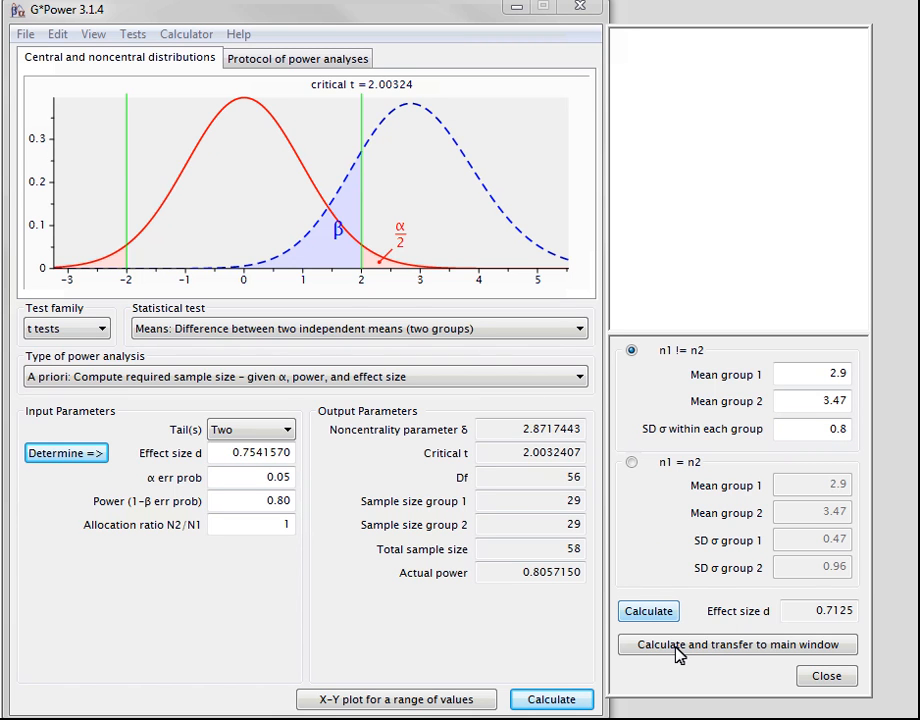
{"action": "left_click", "coordinate": [678, 645]}
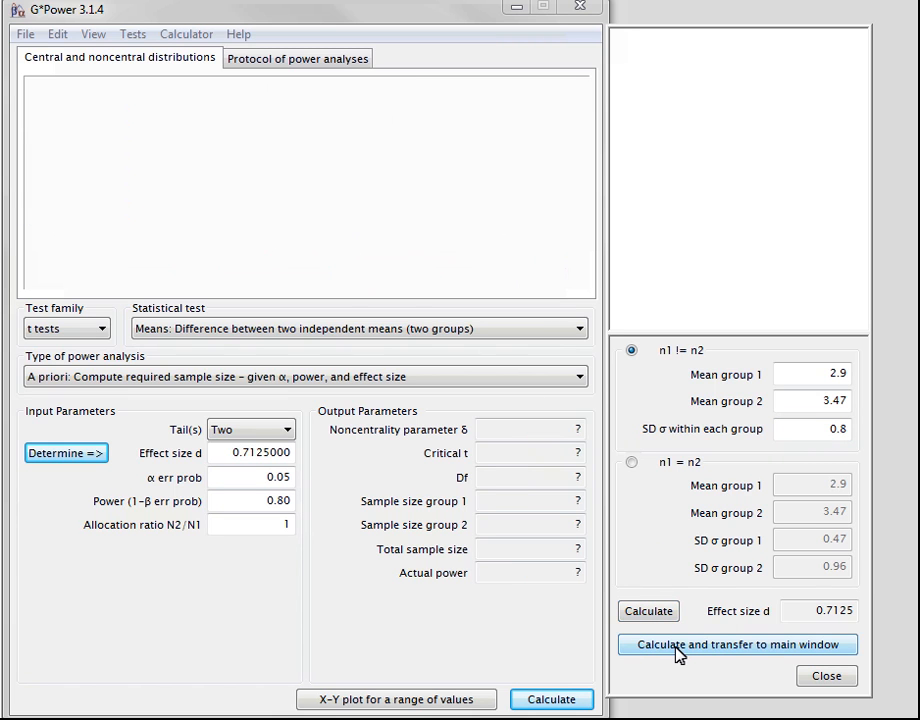
{"action": "left_click", "coordinate": [553, 700]}
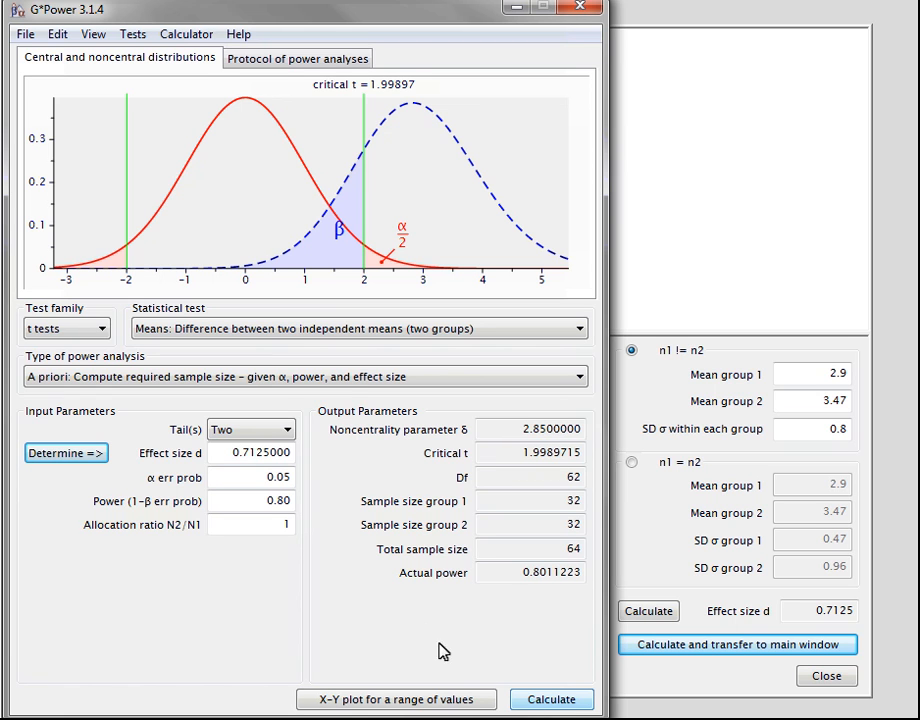
{"action": "left_click", "coordinate": [327, 58]}
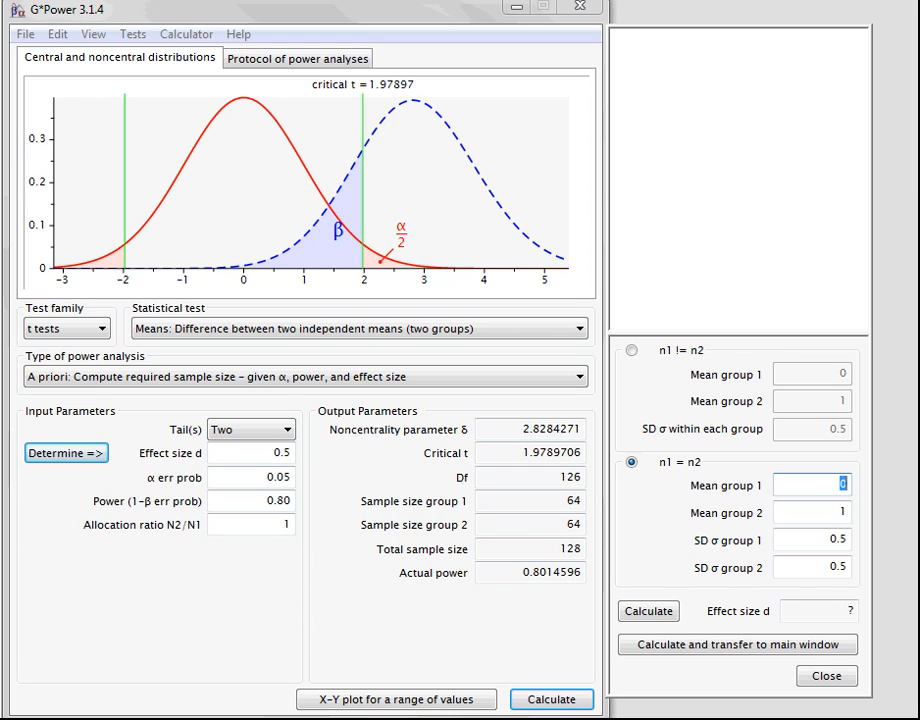
For n1 = n2, enter means 2.9 and 3.47 with SDs 0.47 and 0.96, and calculate the sample size from the transferred effect size
{"action": "type", "text": "2.9"}
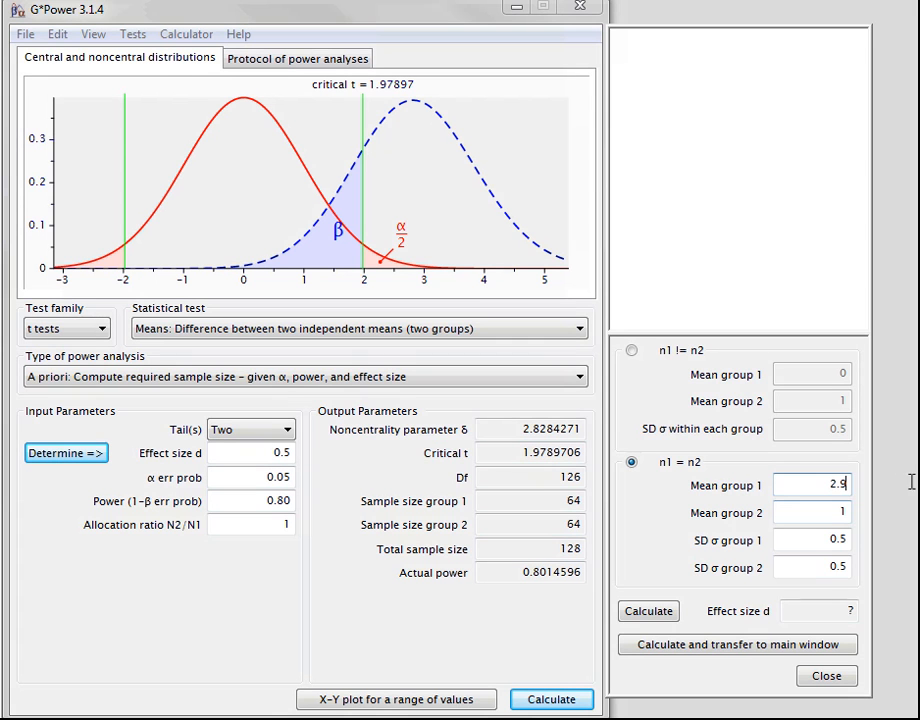
{"action": "double_click", "coordinate": [836, 510]}
{"action": "type", "text": "3.47"}
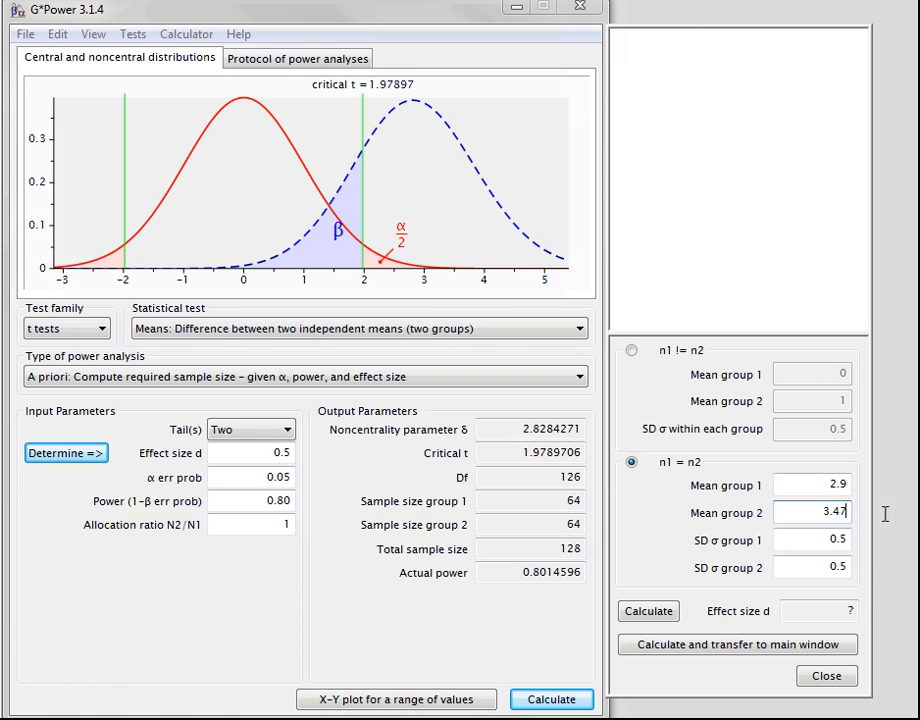
{"action": "double_click", "coordinate": [842, 540]}
{"action": "type", "text": "0.47"}
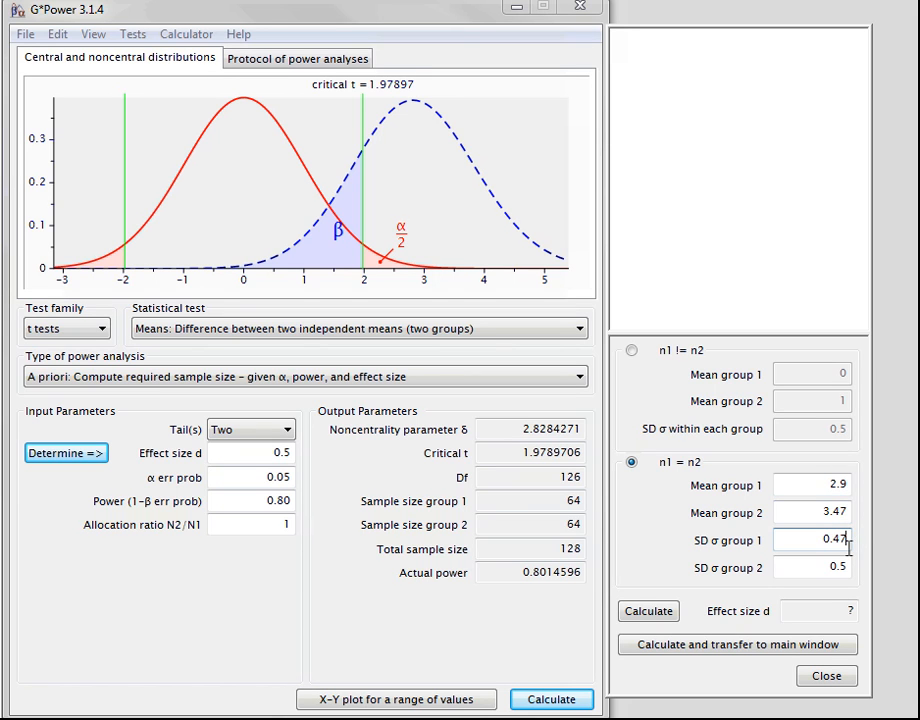
{"action": "double_click", "coordinate": [843, 566]}
{"action": "type", "text": "0.96"}
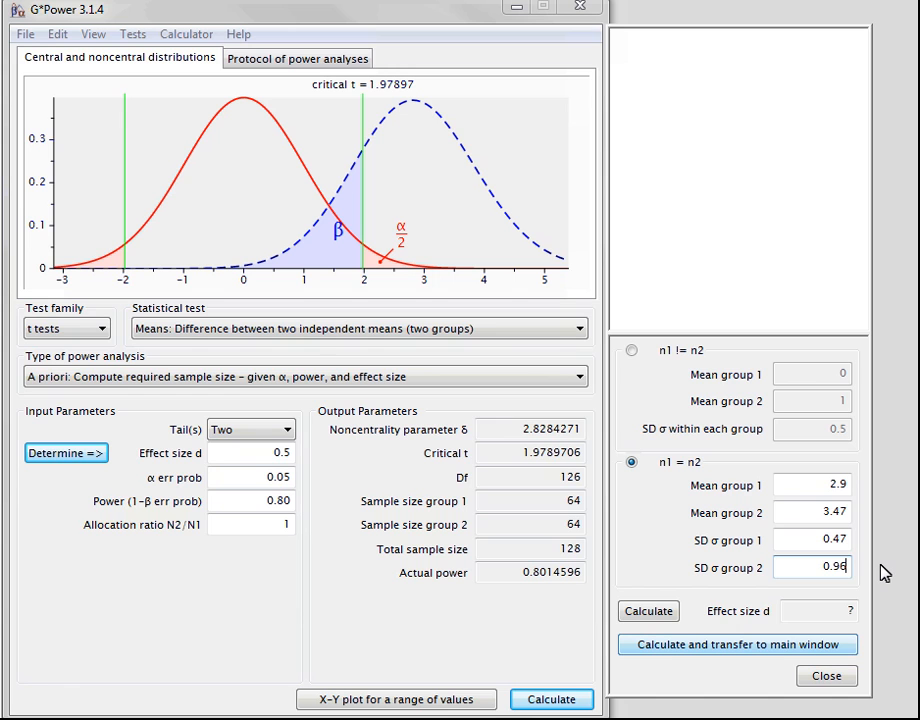
{"action": "left_click", "coordinate": [668, 650]}
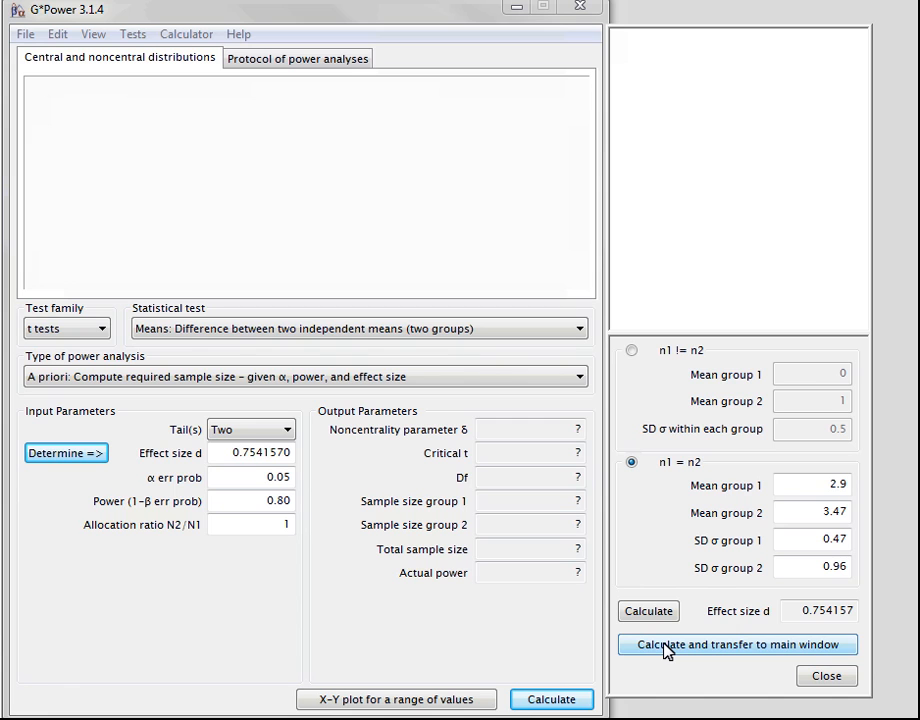
{"action": "left_click", "coordinate": [552, 700]}
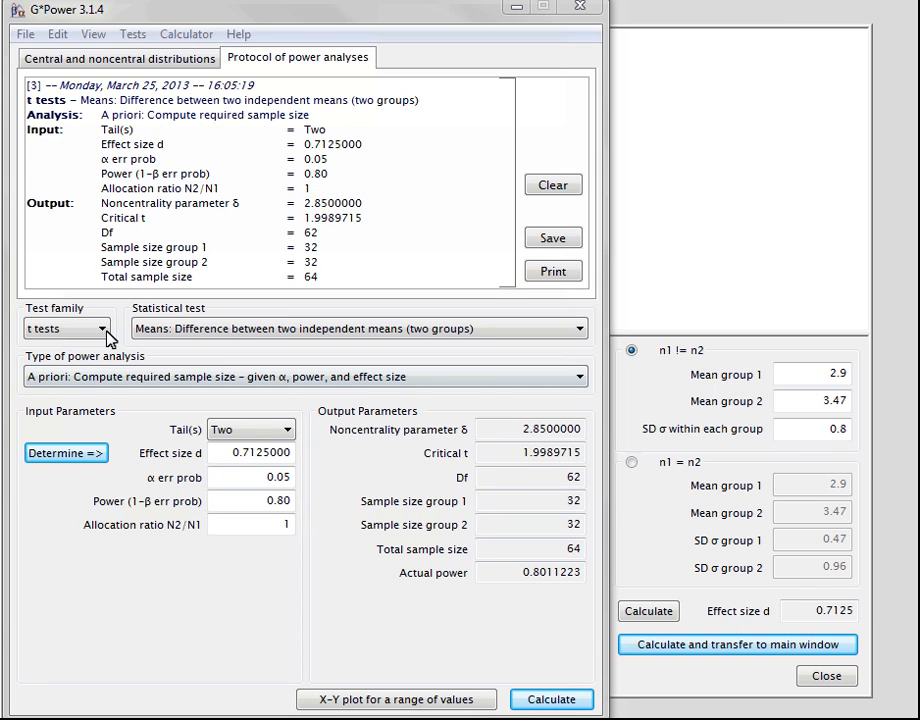
Calculate the sample size for the F test "Linear multiple regression: Fixed model, R² deviation from zero" with power 0.80
{"action": "left_click", "coordinate": [104, 330]}
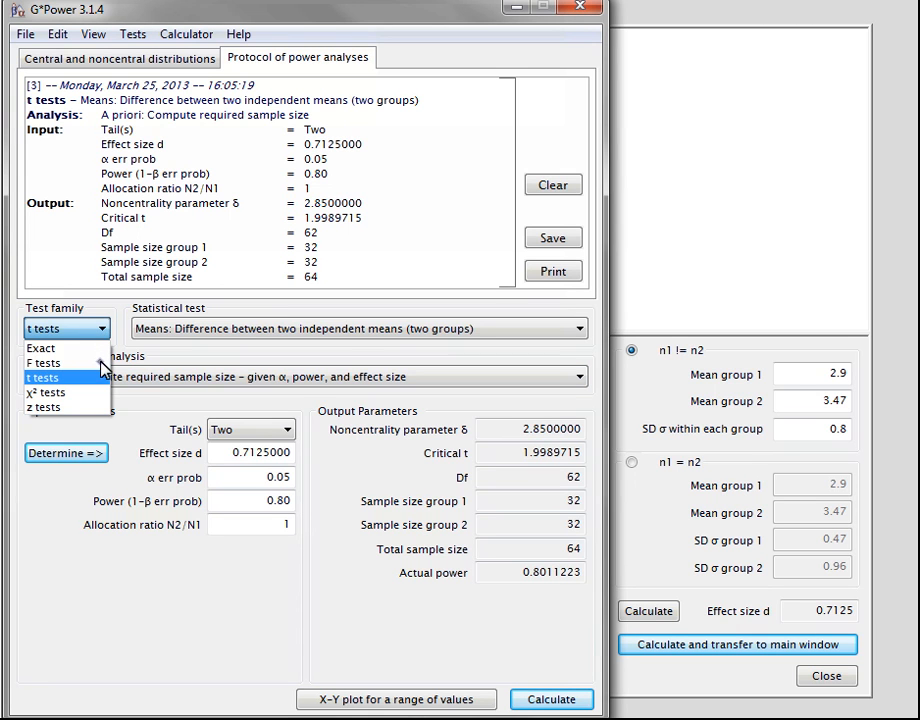
{"action": "left_click", "coordinate": [100, 362]}
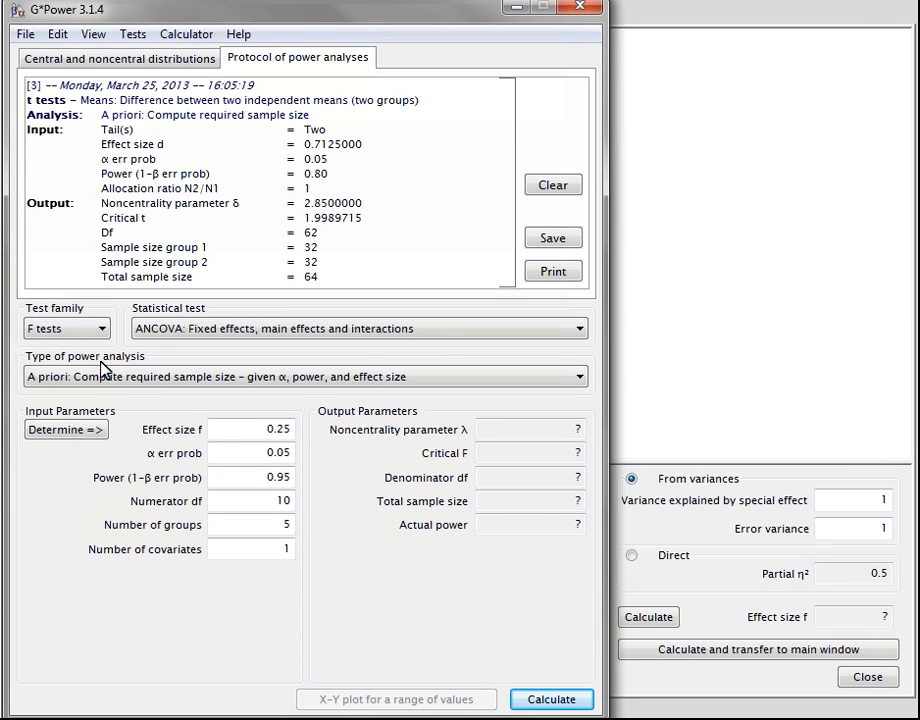
{"action": "left_click", "coordinate": [233, 341]}
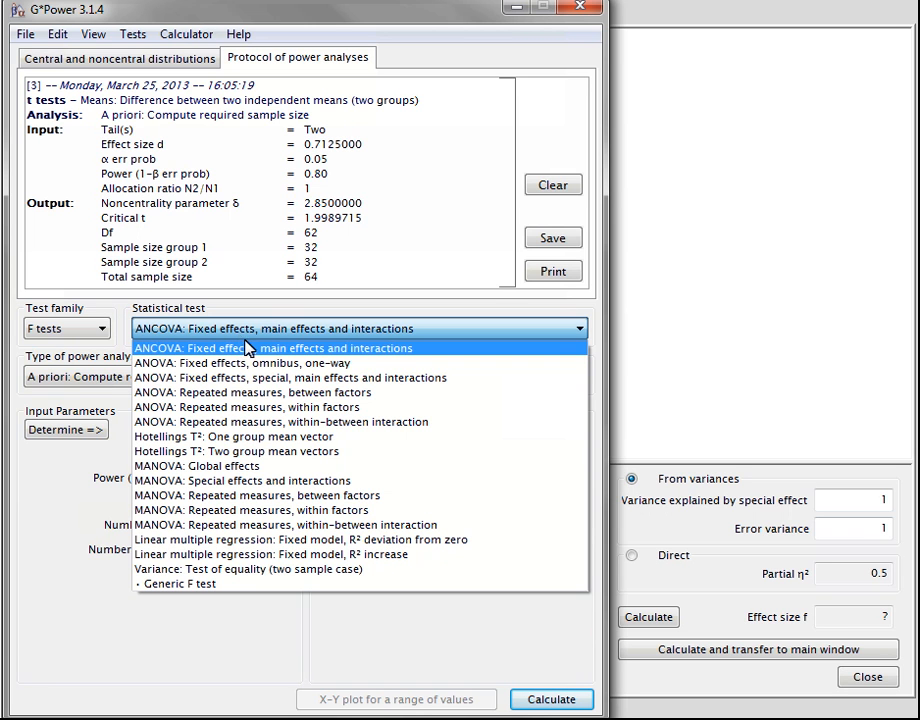
{"action": "left_click", "coordinate": [276, 540]}
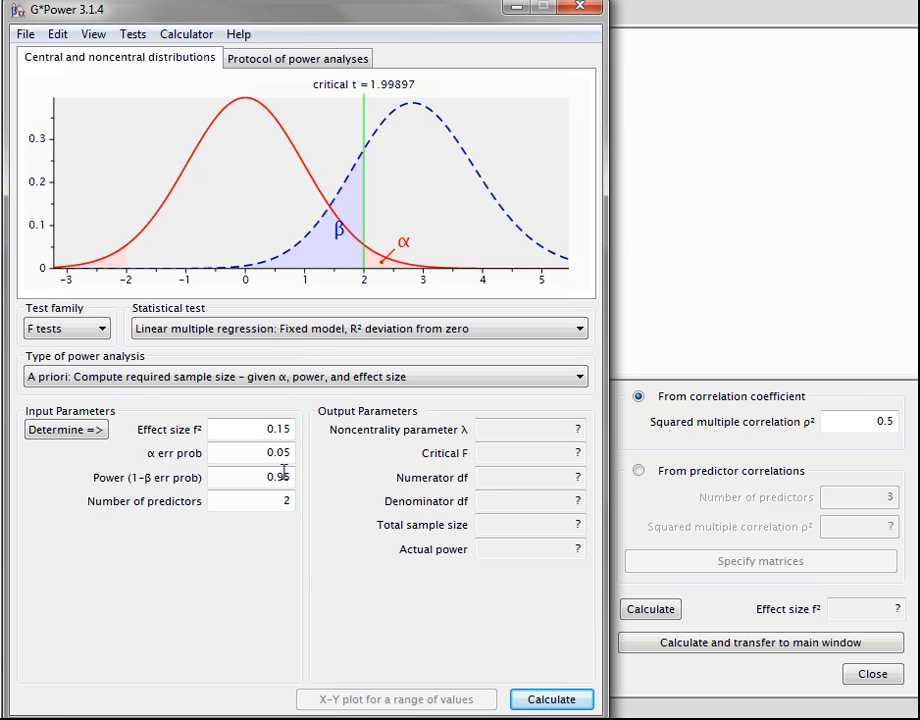
{"action": "left_click_drag", "start_coordinate": [284, 477], "coordinate": [291, 477]}
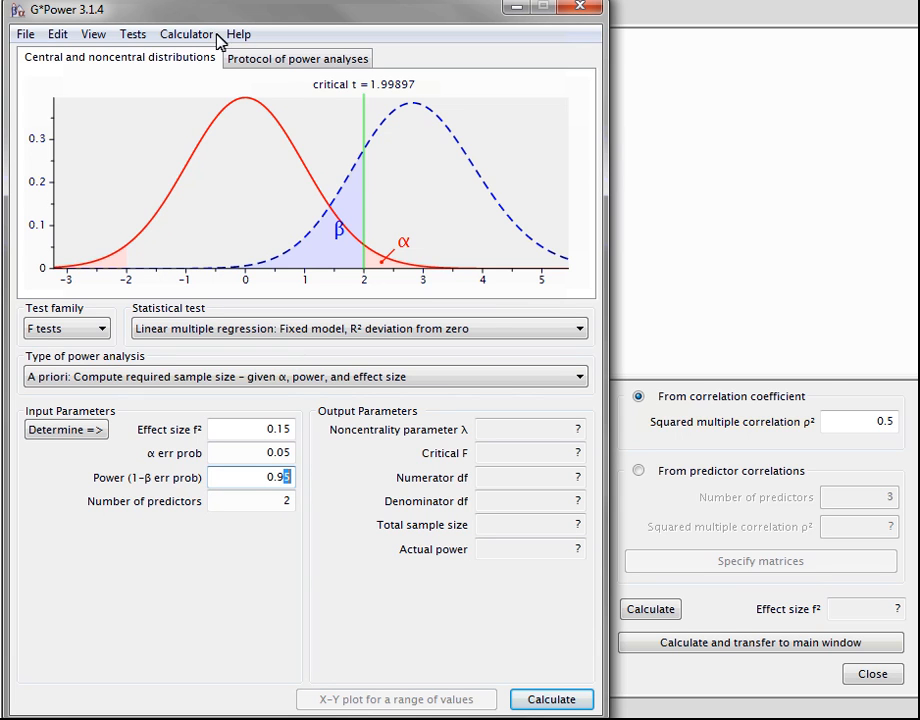
{"action": "left_click", "coordinate": [551, 700]}
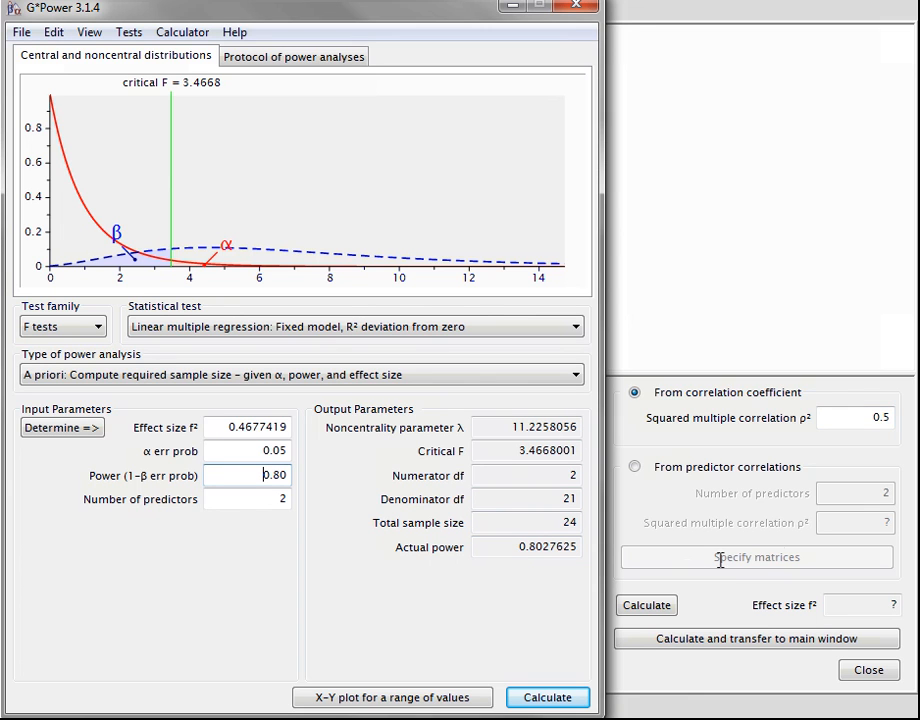
Set the squared multiple correlation to 0.12 and calculate the sample size using the transferred effect size f²
{"action": "left_click", "coordinate": [886, 418]}
{"action": "type", "text": ".5"}
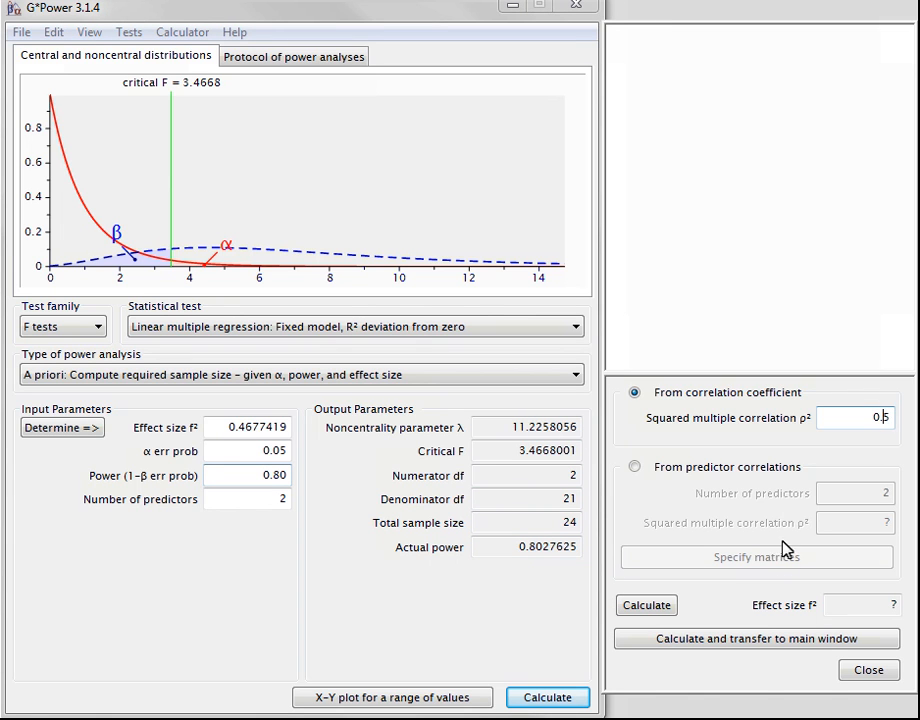
{"action": "type", "text": "2"}
{"action": "left_click", "coordinate": [778, 646]}
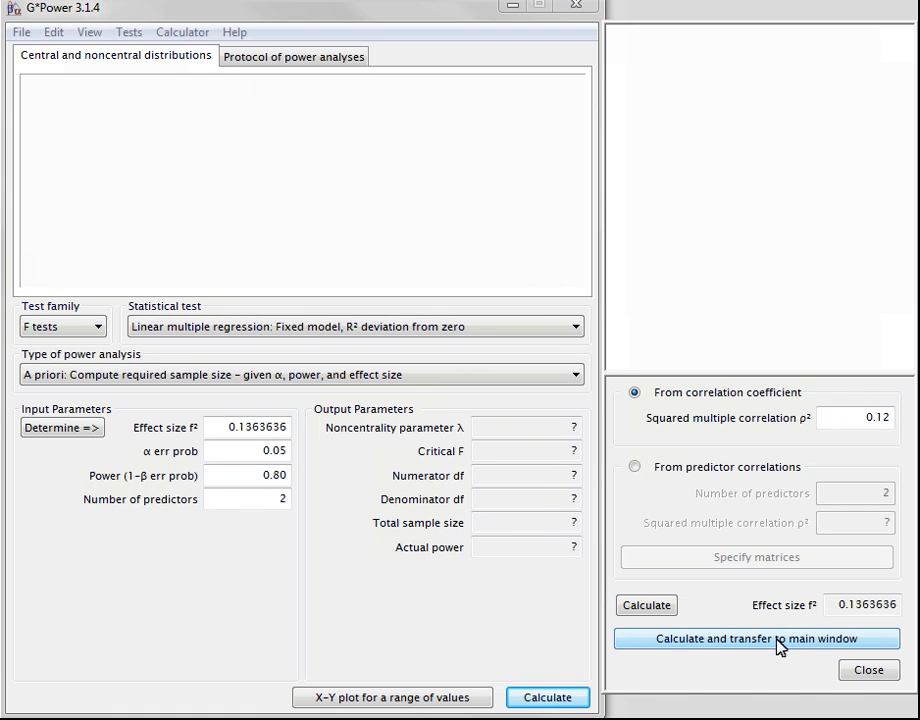
{"action": "left_click", "coordinate": [550, 697]}
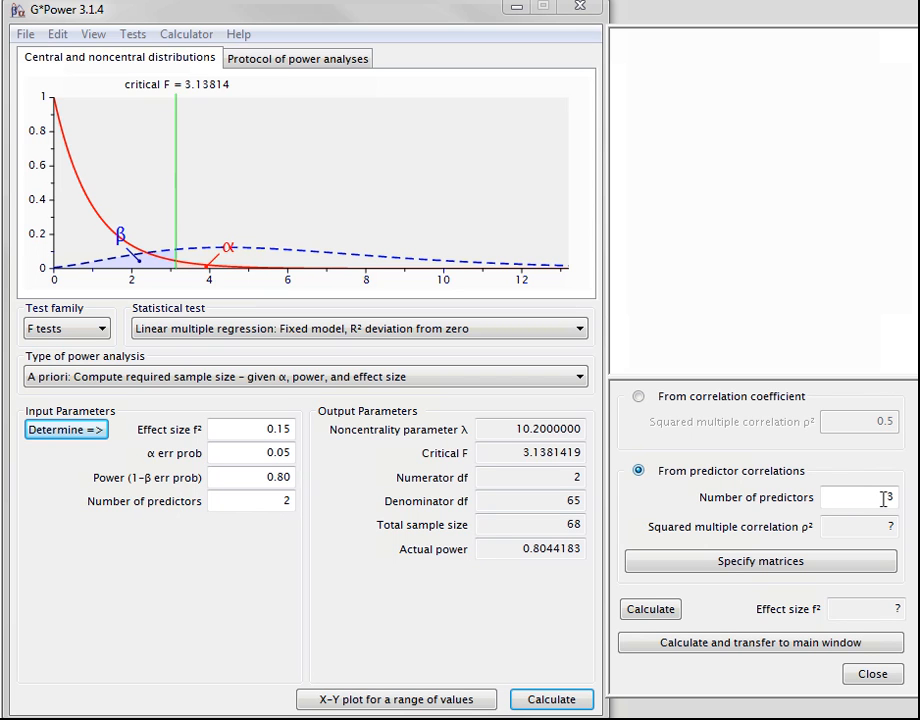
Specify predictor correlation matrices for 2 predictors, setting the correlations with outcome Y to .40 for P1 and .50 for P2
{"action": "double_click", "coordinate": [884, 499]}
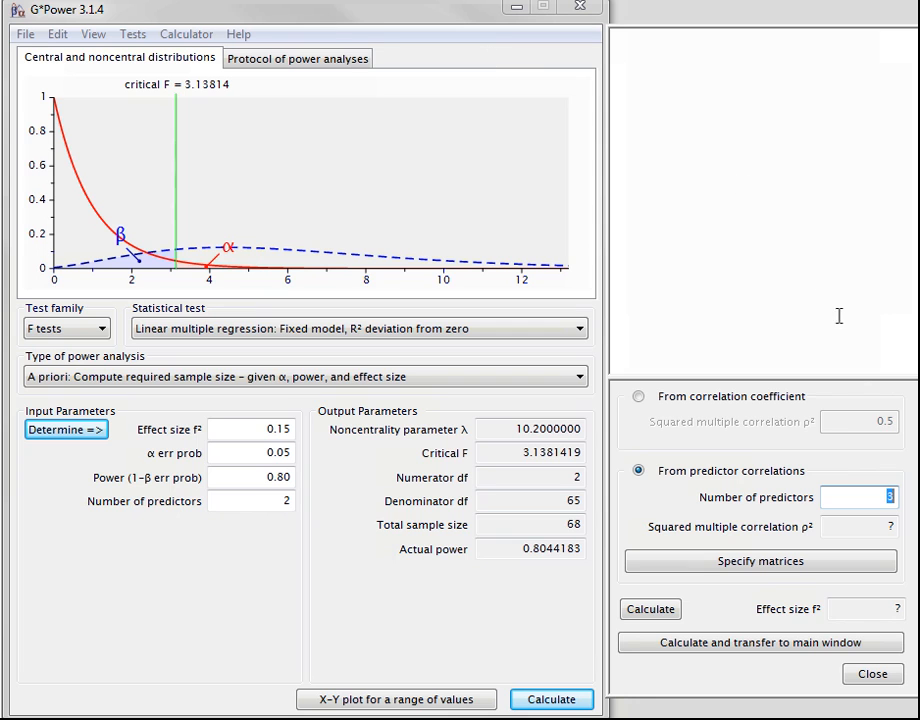
{"action": "type", "text": "2"}
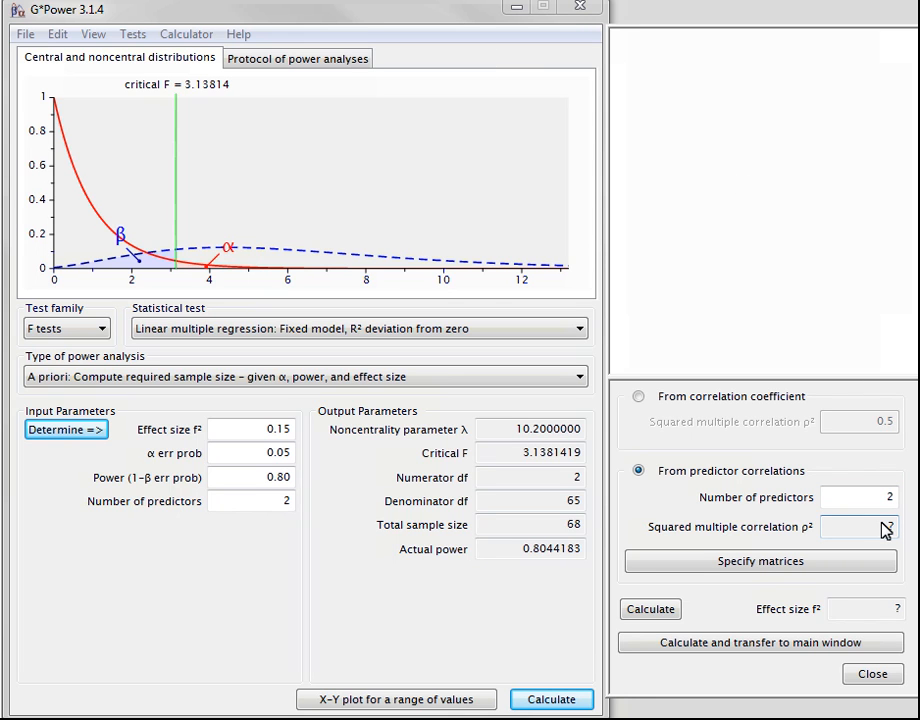
{"action": "left_click", "coordinate": [842, 568]}
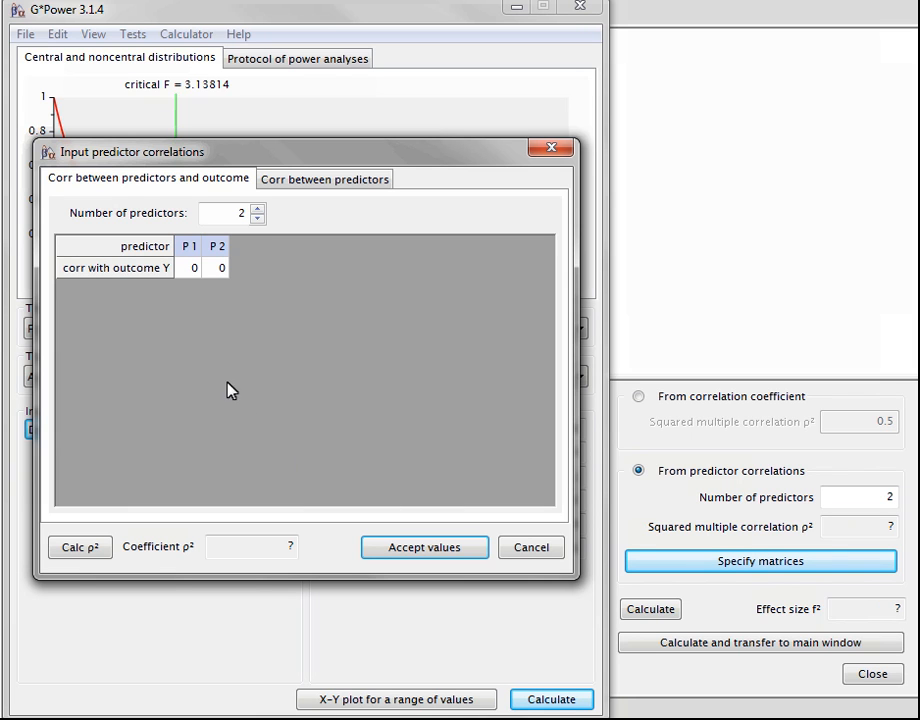
{"action": "left_click", "coordinate": [195, 268]}
{"action": "type", "text": ".40"}
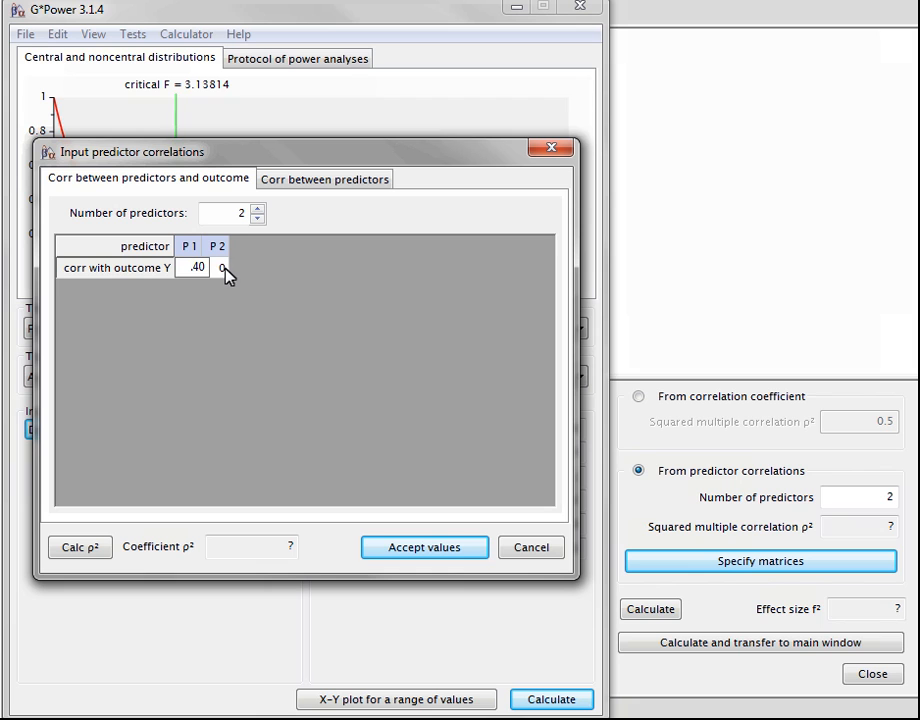
{"action": "left_click", "coordinate": [222, 268]}
{"action": "type", "text": ".50"}
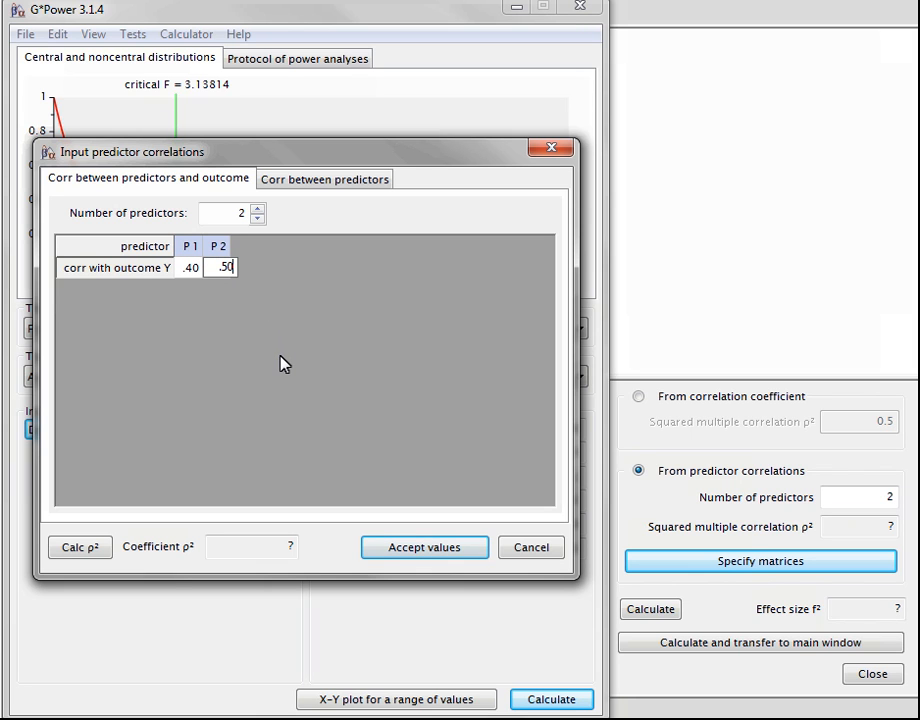
Set the correlation between predictors P1 and P2 to 0.3, calculate ρ², and accept the matrix values
{"action": "key", "text": "Tab"}
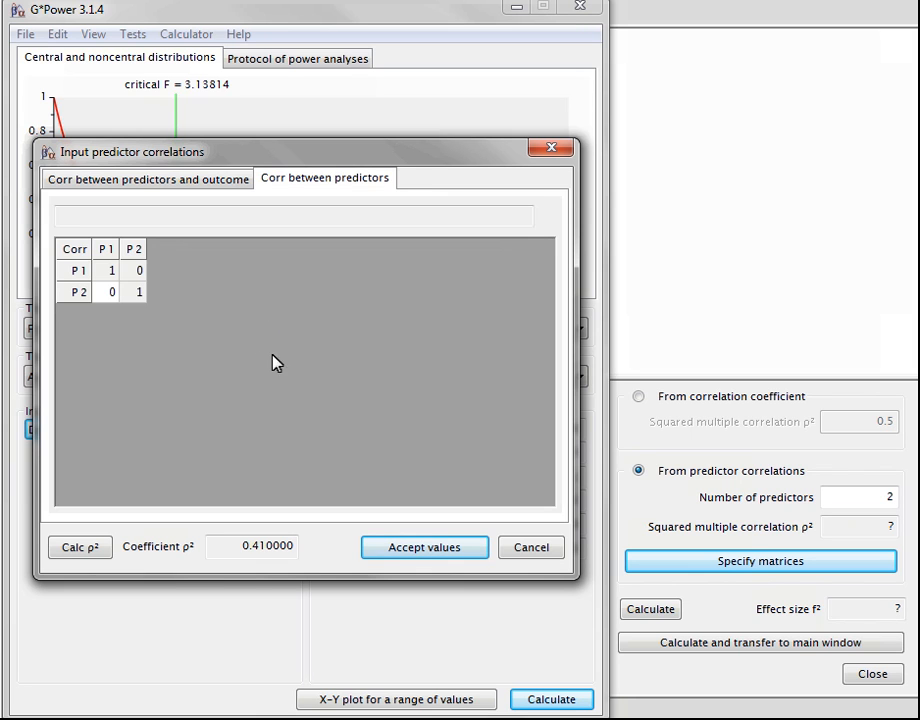
{"action": "left_click", "coordinate": [113, 296]}
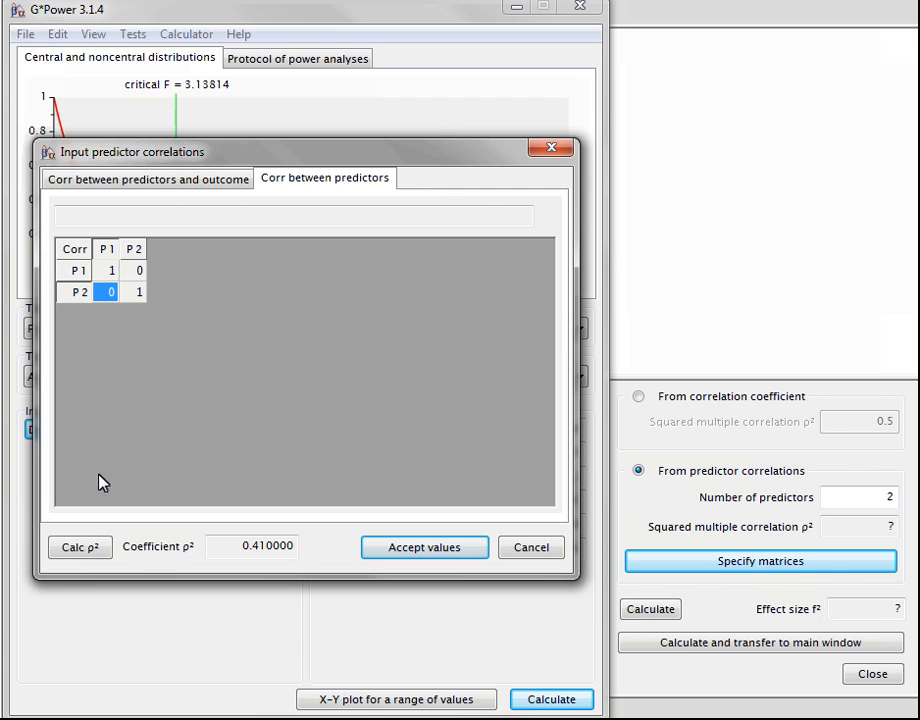
{"action": "type", "text": "0.3"}
{"action": "left_click", "coordinate": [103, 555]}
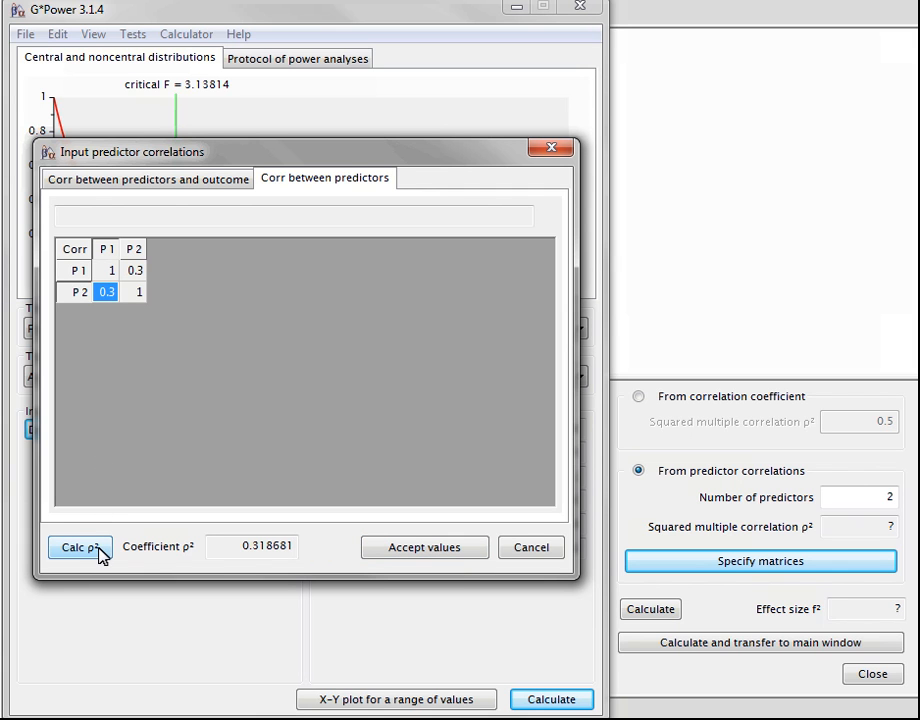
{"action": "left_click", "coordinate": [398, 557]}
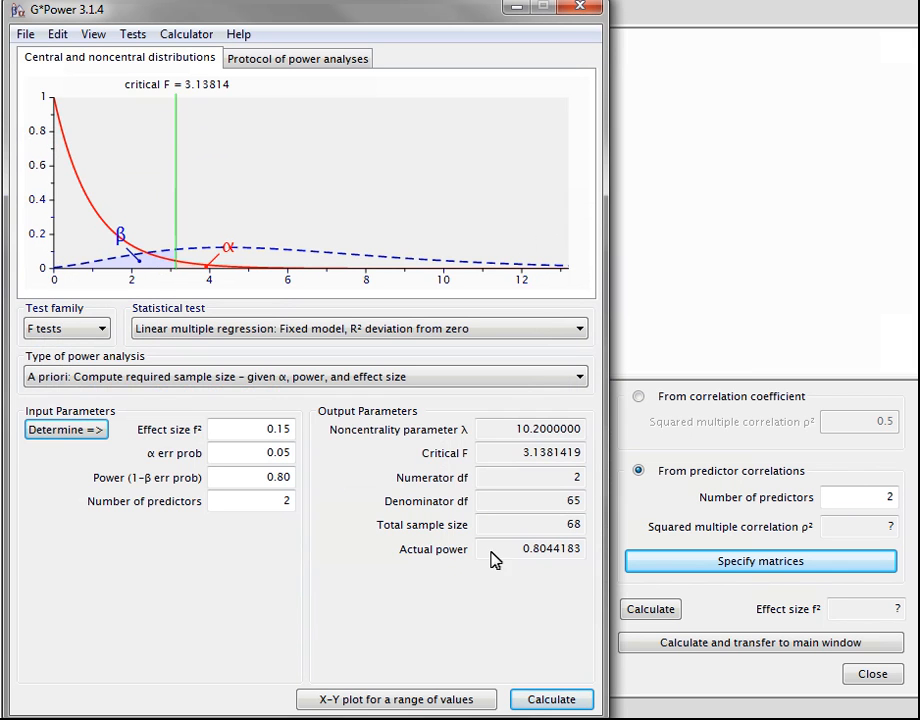
Calculate effect size f² from the predictor correlations, transfer it to the main window, and compute the regression sample size
{"action": "left_click", "coordinate": [648, 609]}
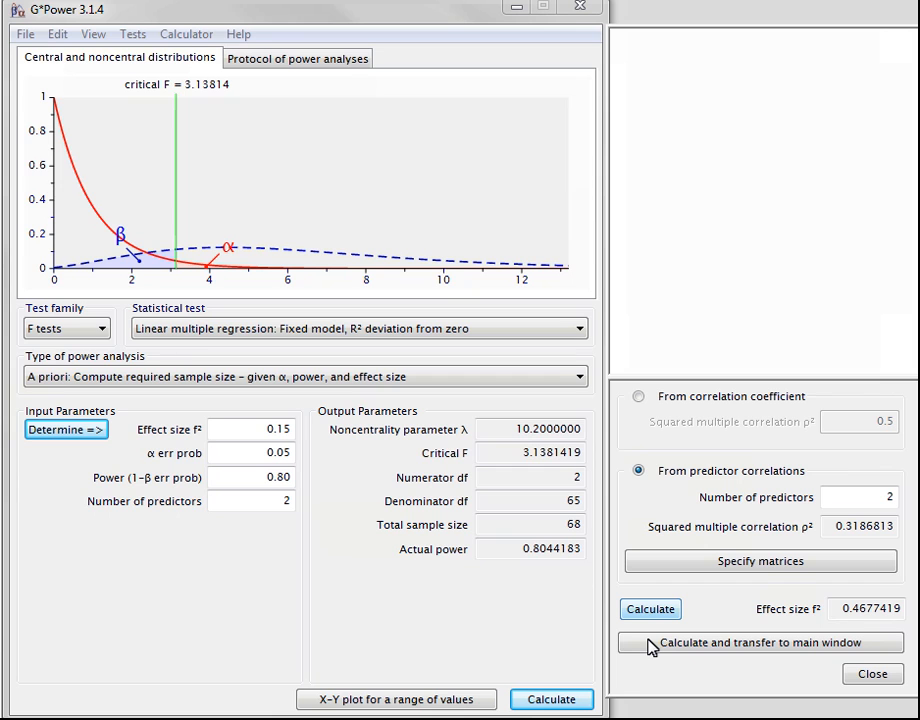
{"action": "left_click", "coordinate": [652, 646]}
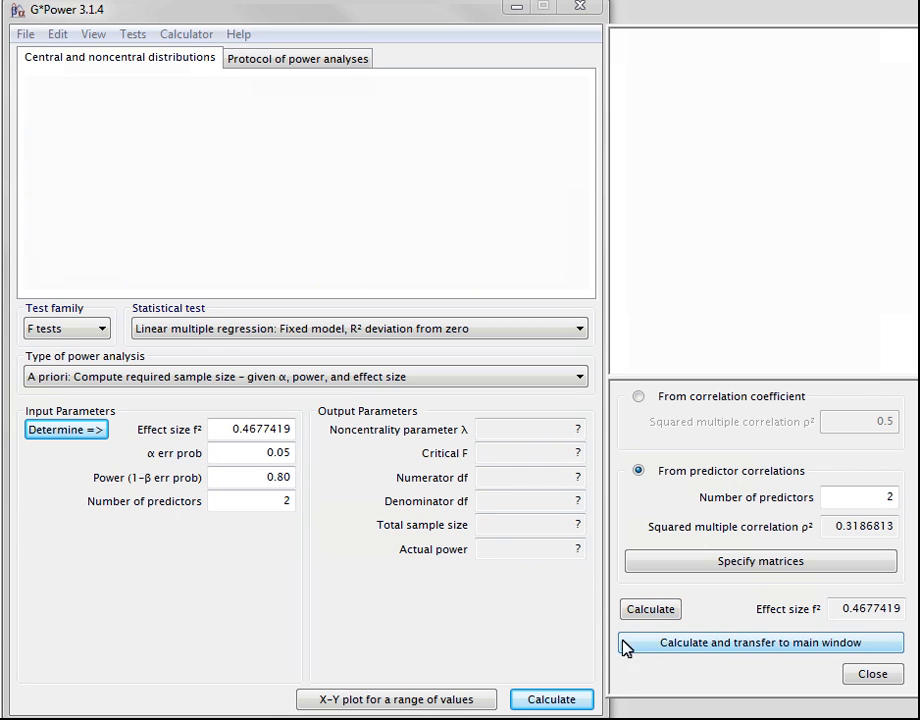
{"action": "left_click", "coordinate": [552, 700]}
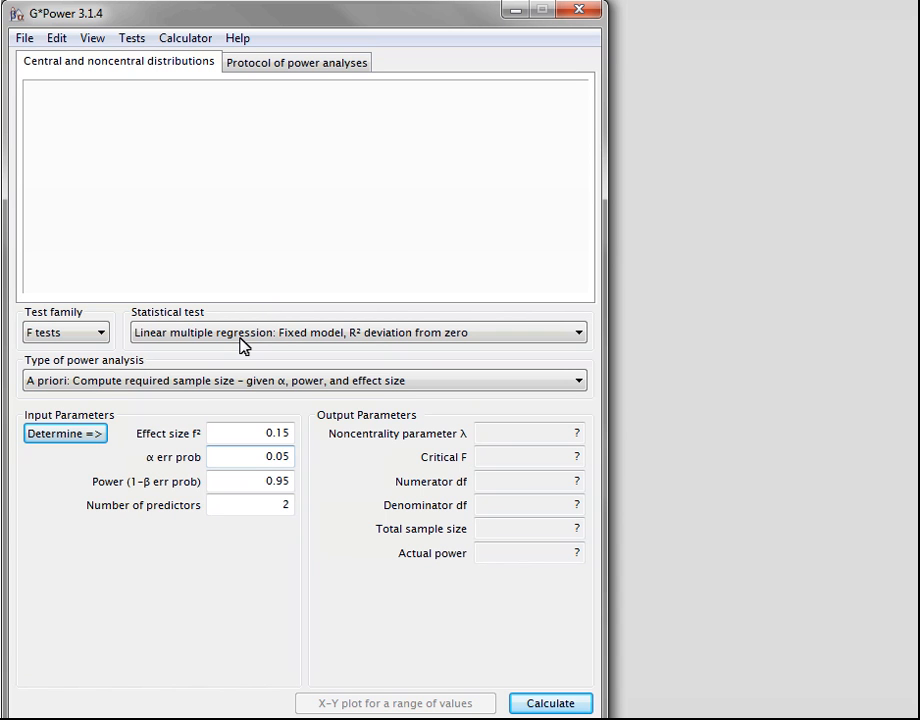
Choose the F test "ANOVA: Repeated measures, within factors" and set power to 0.80 with 1 group
{"action": "left_click", "coordinate": [240, 340]}
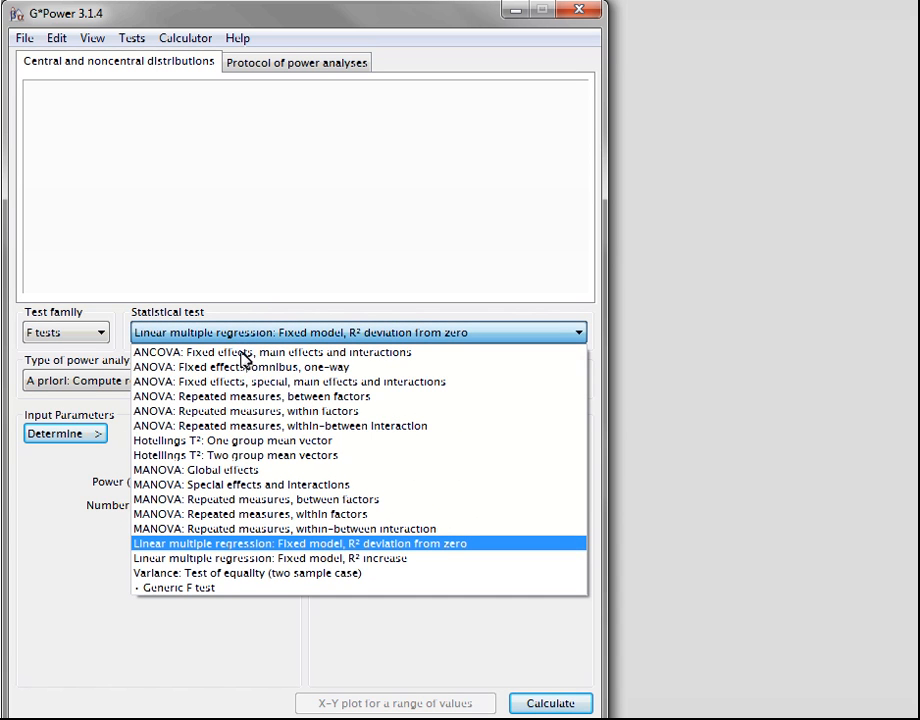
{"action": "left_click", "coordinate": [243, 412]}
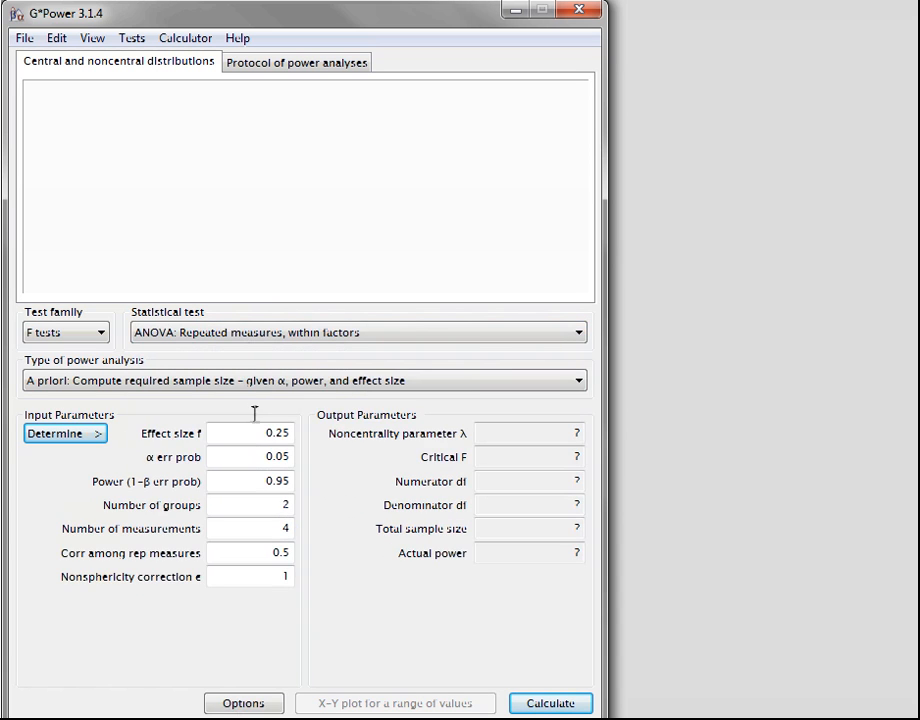
{"action": "left_click", "coordinate": [260, 433]}
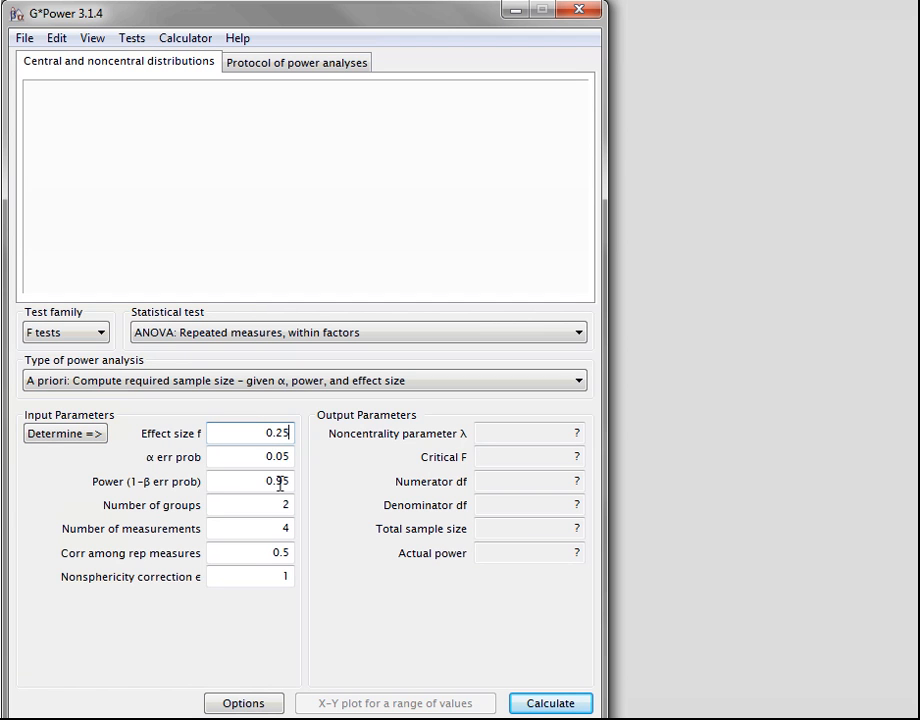
{"action": "left_click_drag", "start_coordinate": [279, 483], "coordinate": [322, 484]}
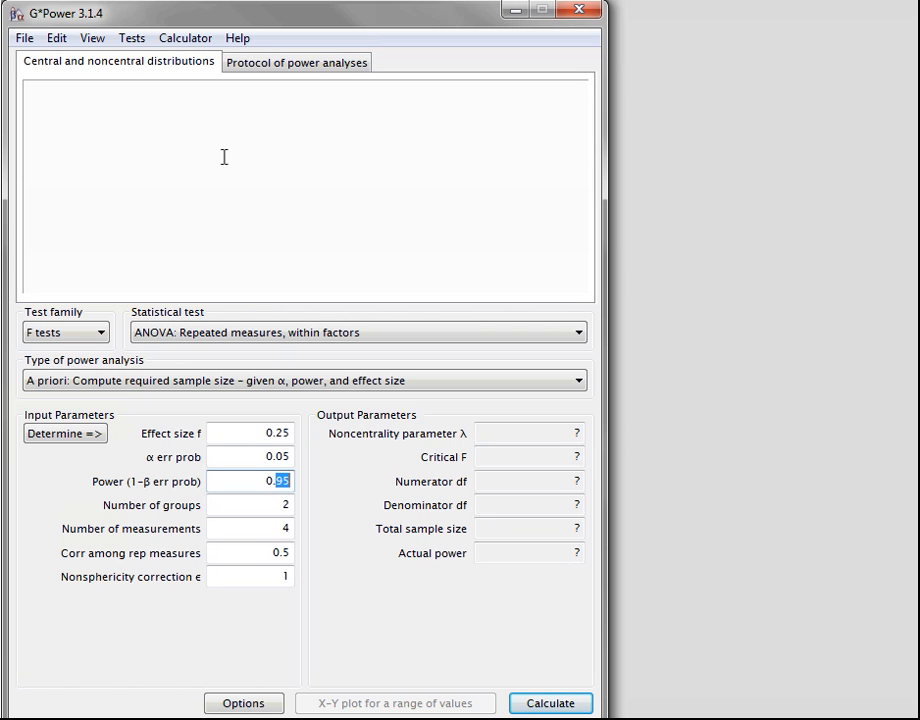
{"action": "type", "text": "80"}
{"action": "double_click", "coordinate": [280, 506]}
{"action": "type", "text": "1"}
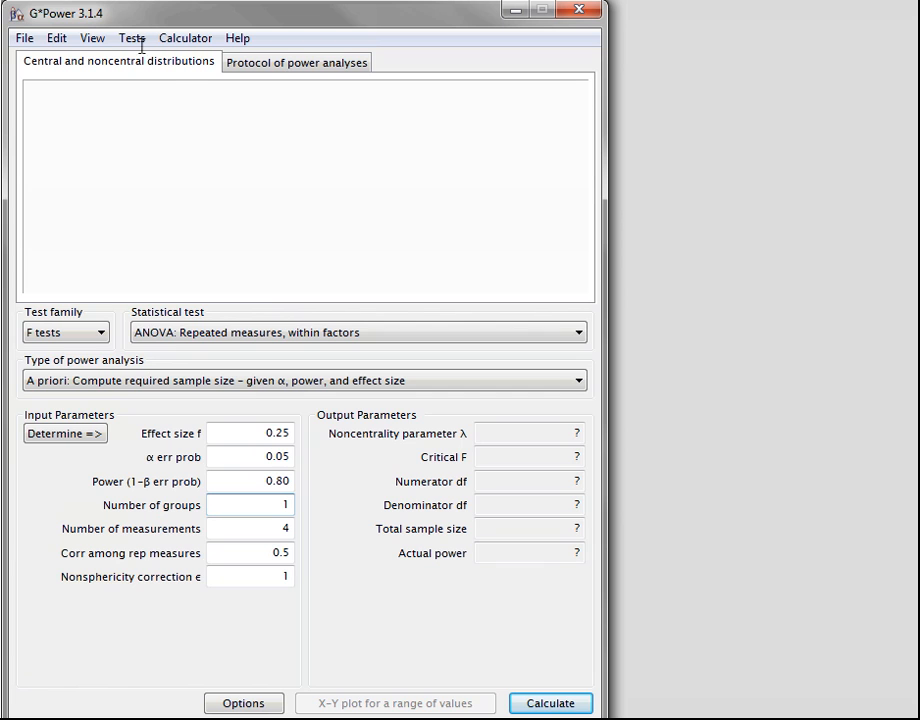
Set the correlation among repeated measures to 0.6 and the nonsphericity correction to .80
{"action": "left_click", "coordinate": [285, 557]}
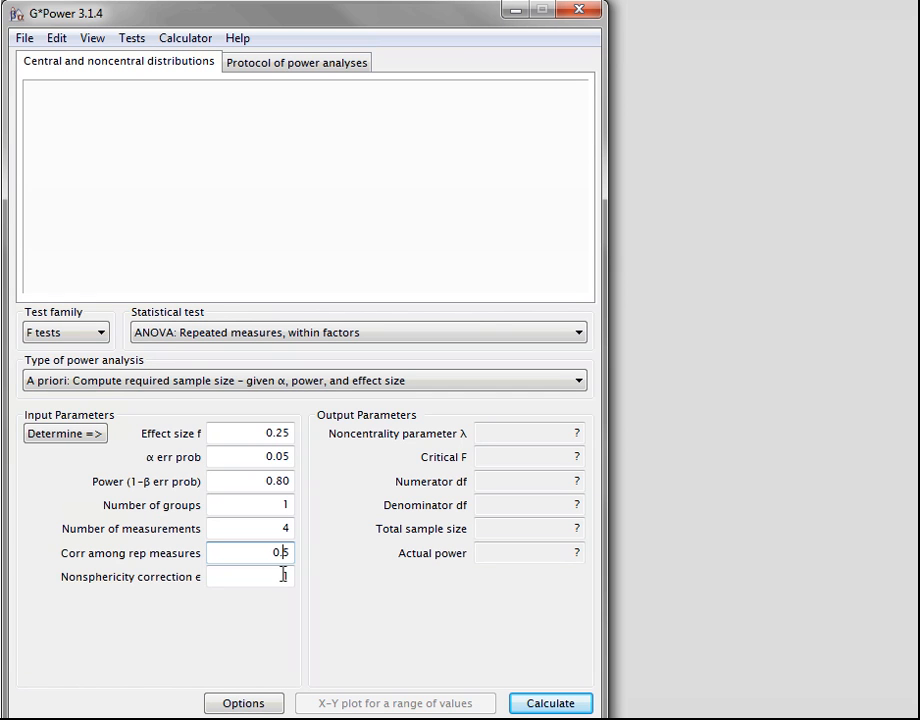
{"action": "left_click", "coordinate": [283, 575]}
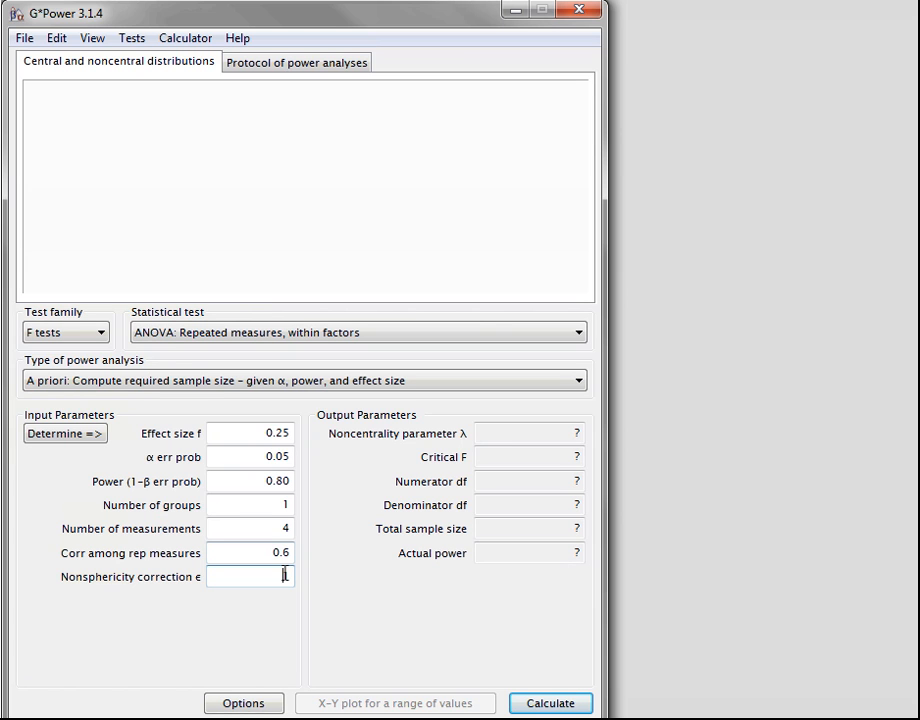
{"action": "type", "text": ".80"}
Determine effect size f directly from a partial η² of 0.06, transfer it, and calculate the repeated measures sample size
{"action": "left_click", "coordinate": [52, 438]}
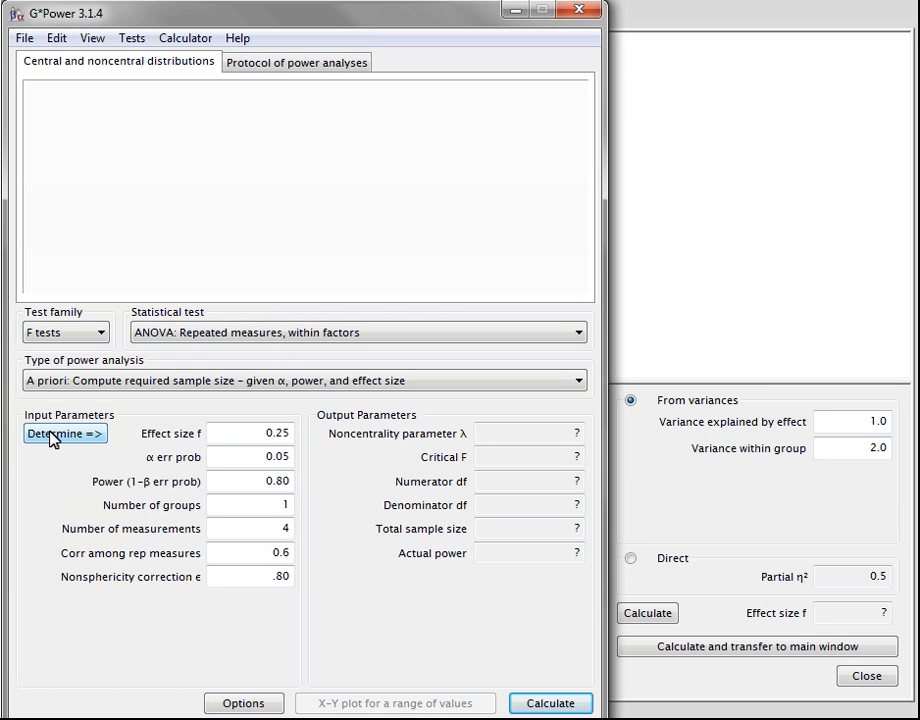
{"action": "left_click", "coordinate": [631, 562]}
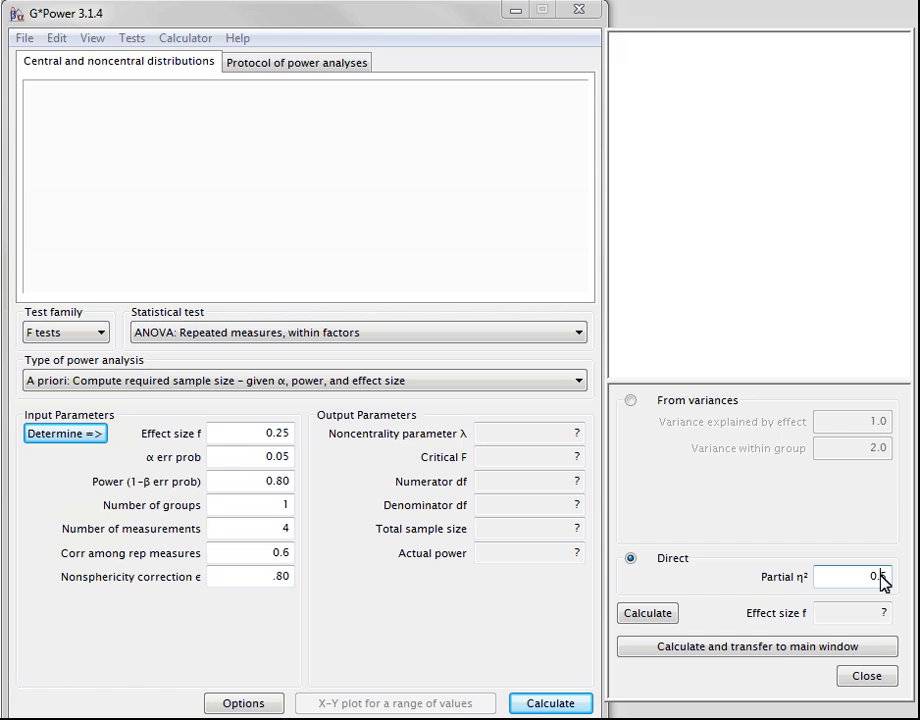
{"action": "left_click", "coordinate": [651, 655]}
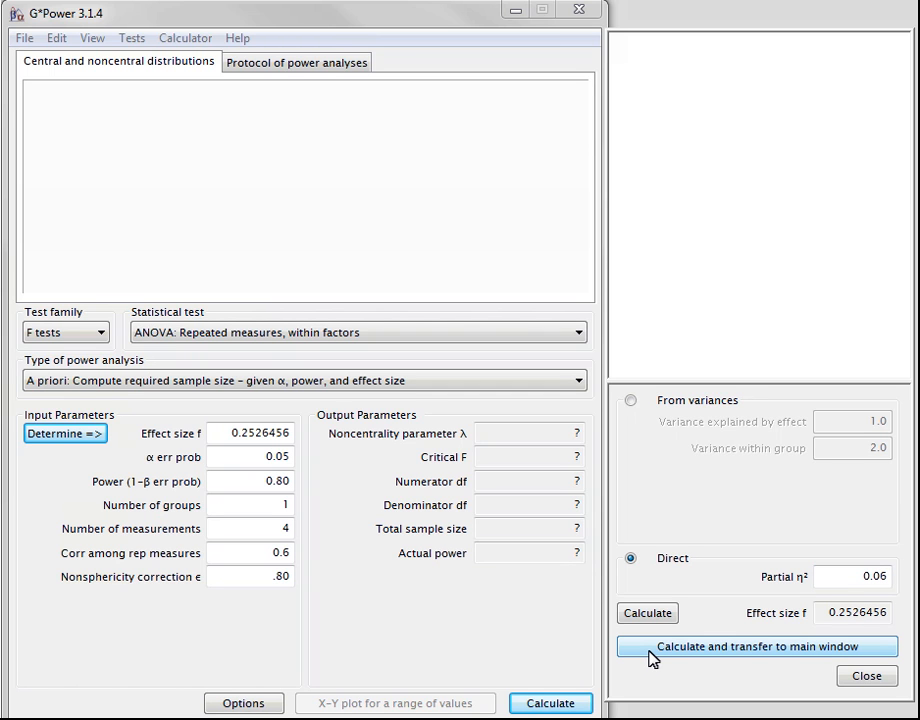
{"action": "left_click", "coordinate": [527, 706]}
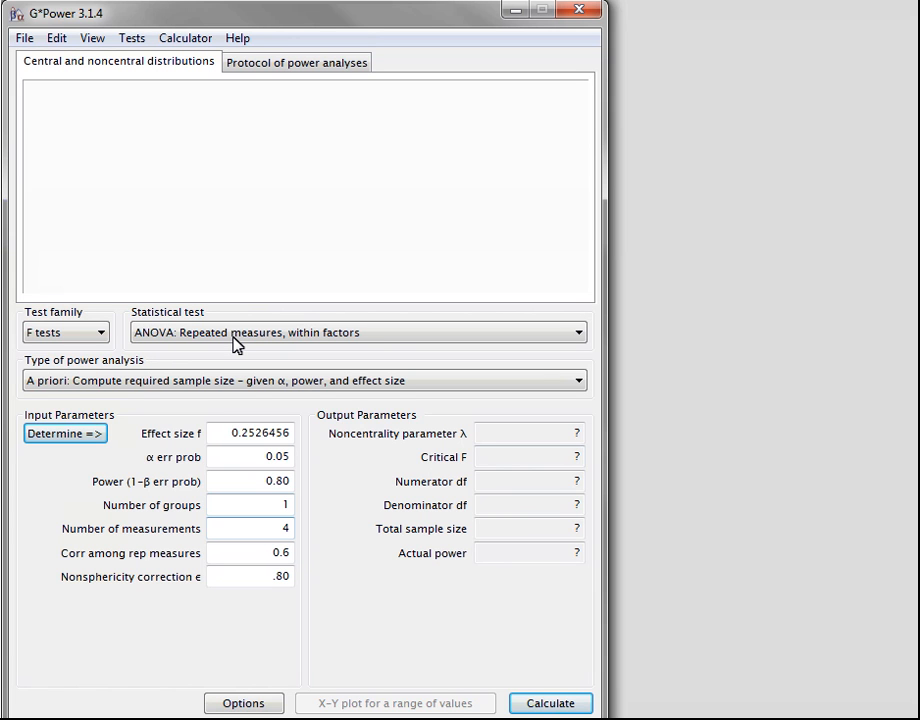
Choose "ANOVA: Fixed effects, special, main effects and interactions" and transfer the effect size f determined directly from a partial η² of 0.03
{"action": "left_click", "coordinate": [234, 338]}
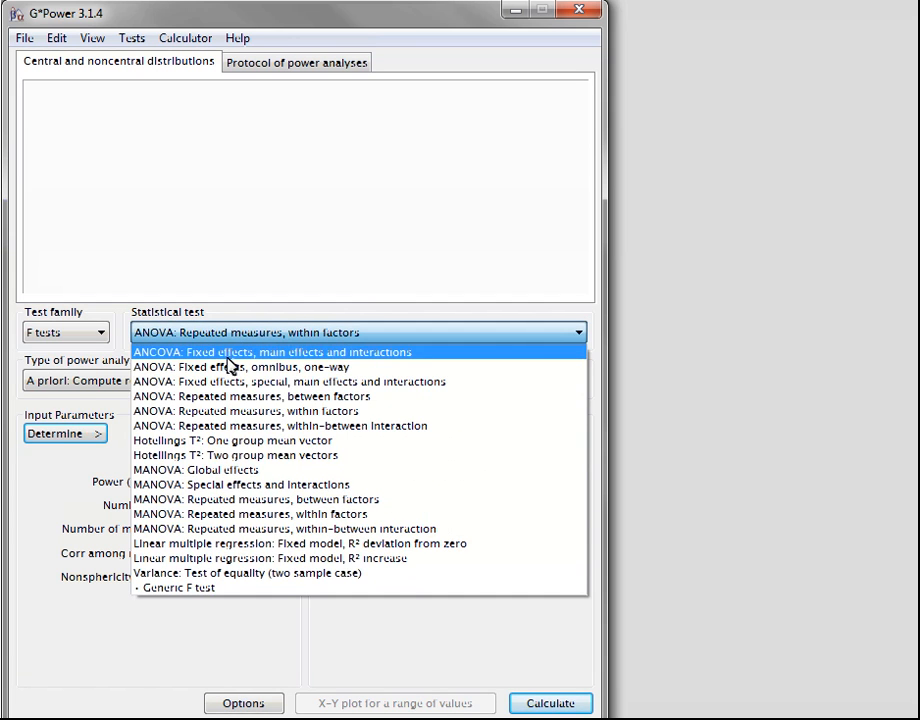
{"action": "left_click", "coordinate": [230, 383]}
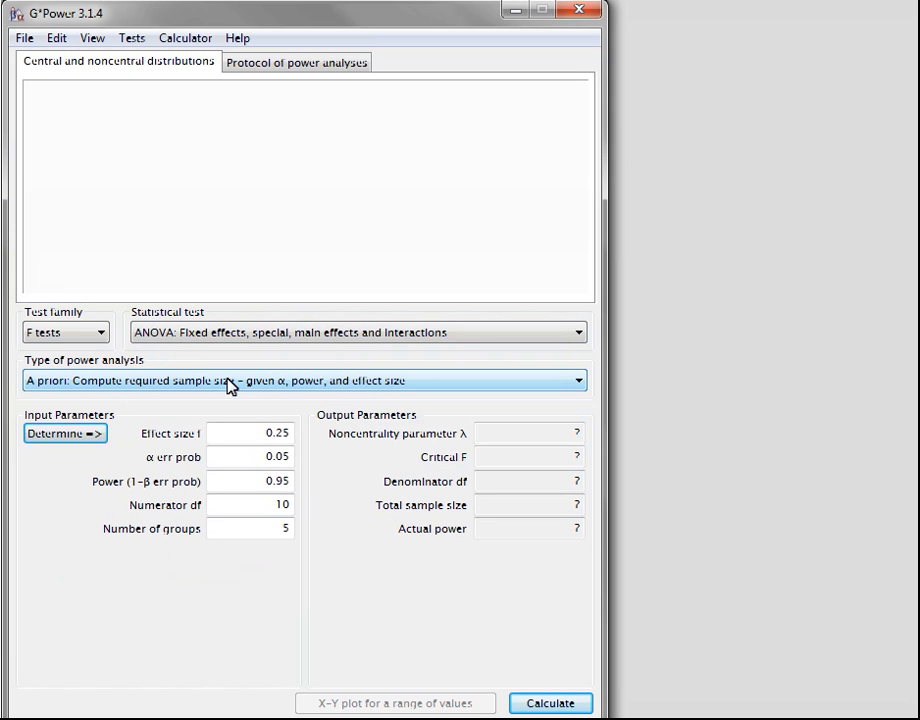
{"action": "left_click", "coordinate": [80, 436]}
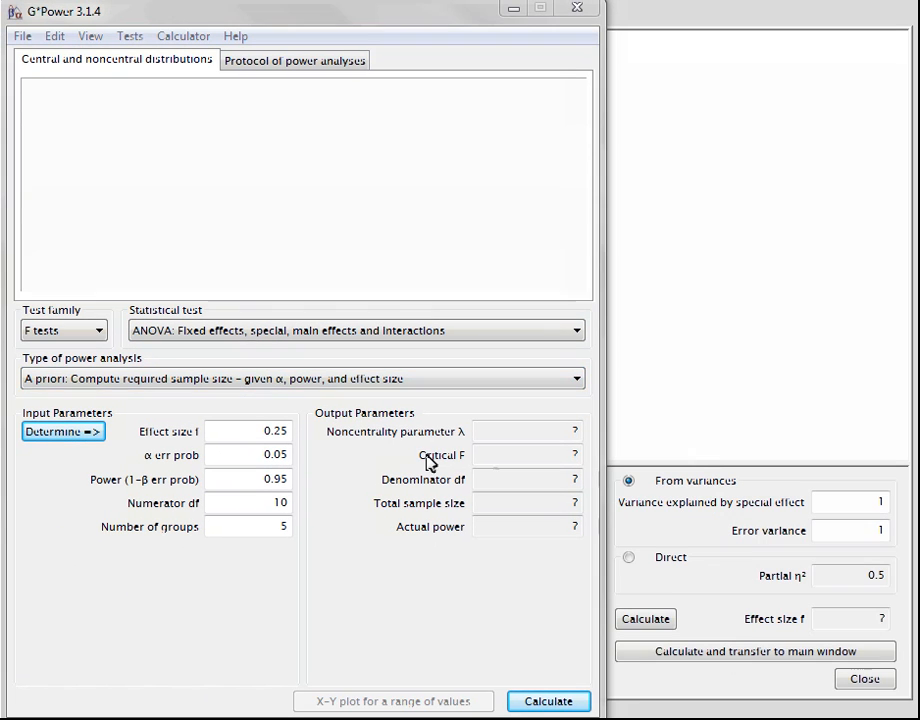
{"action": "left_click", "coordinate": [630, 559]}
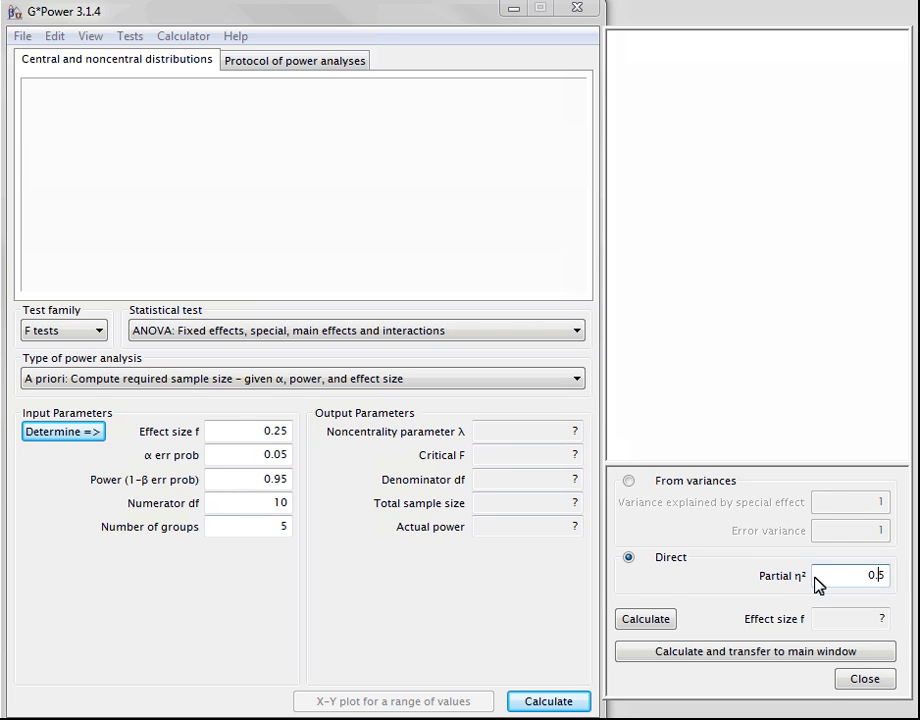
{"action": "left_click", "coordinate": [686, 654]}
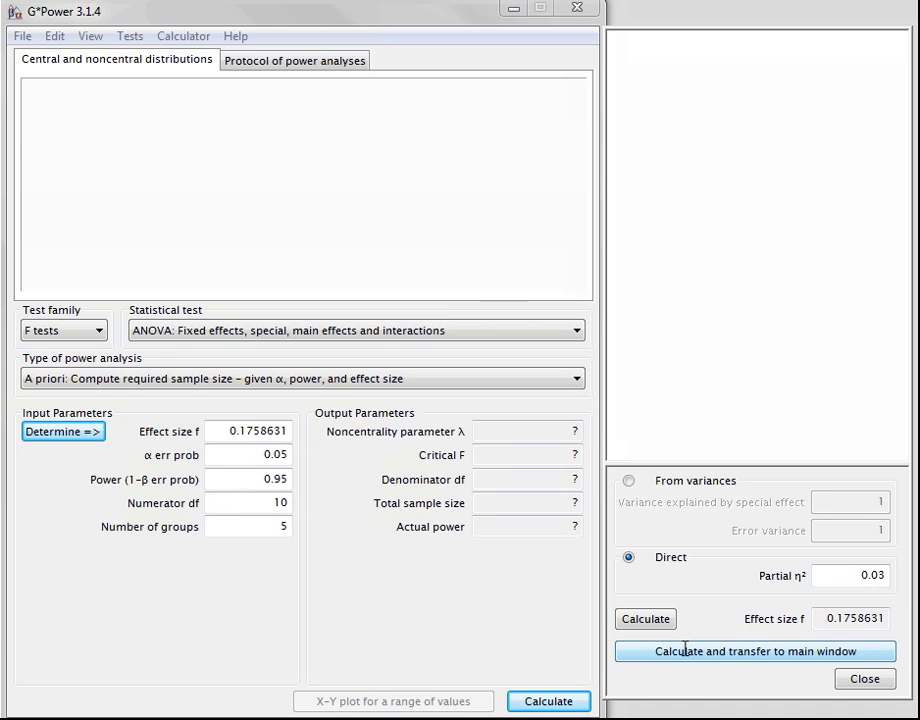
Calculate the fixed effects ANOVA sample size for power 0.80, numerator df 2 and 3 groups
{"action": "left_click", "coordinate": [275, 484]}
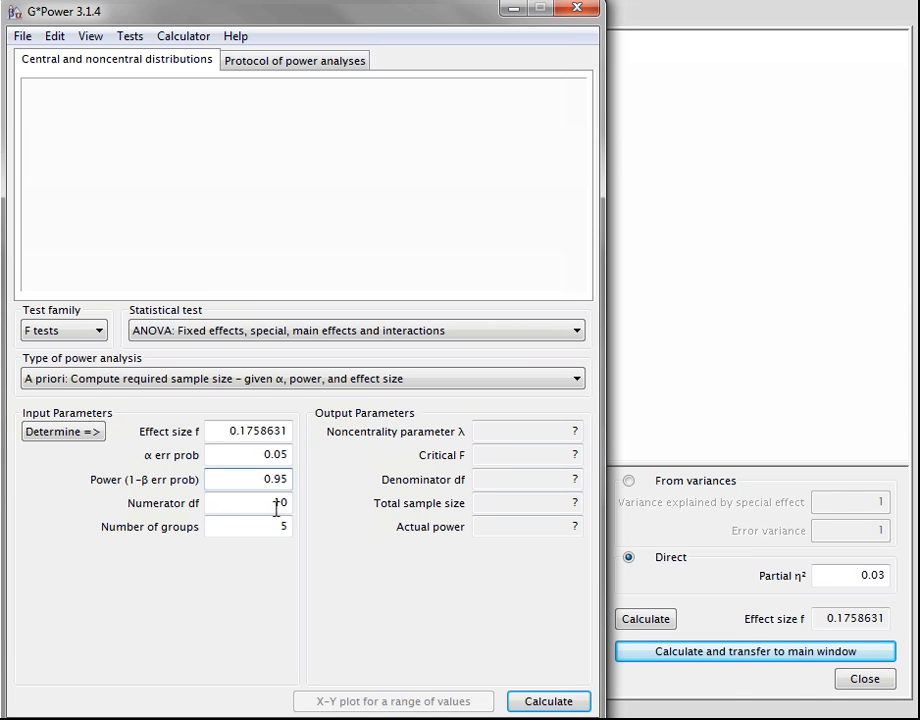
{"action": "double_click", "coordinate": [287, 507]}
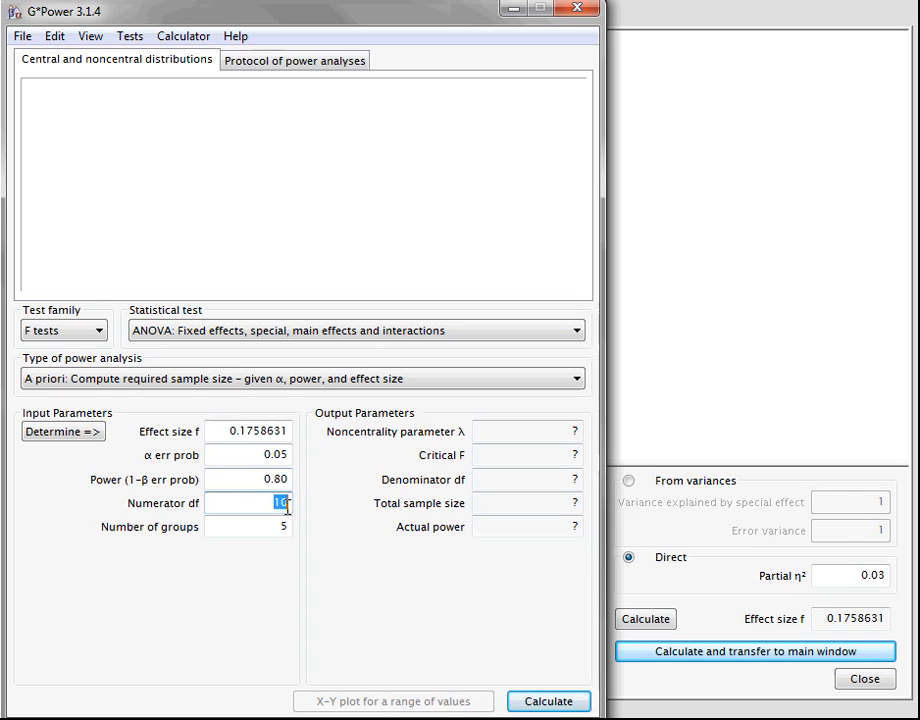
{"action": "type", "text": "2"}
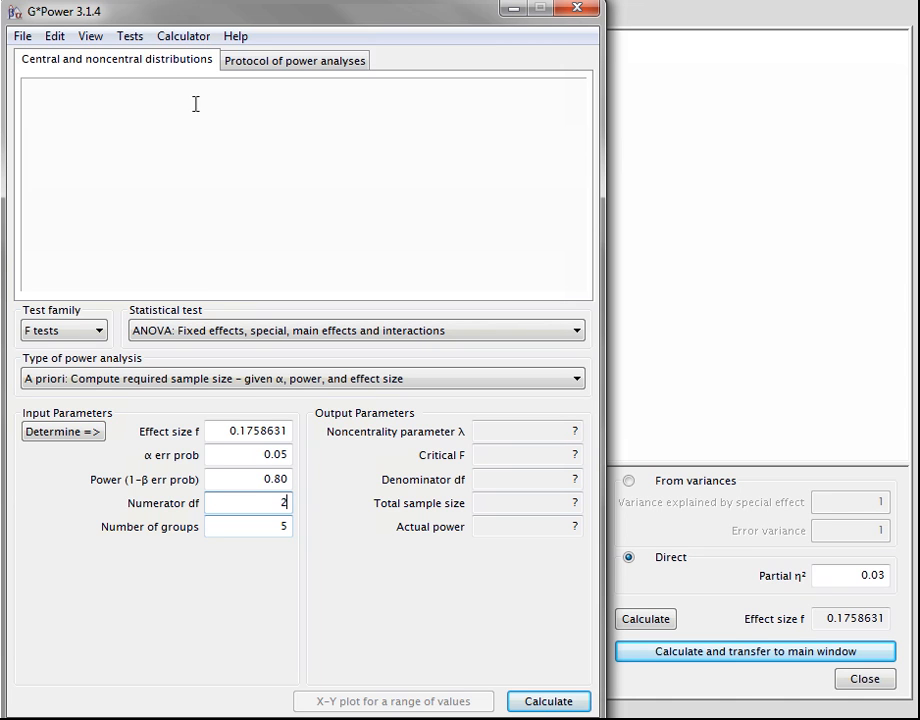
{"action": "double_click", "coordinate": [283, 530]}
{"action": "type", "text": "3"}
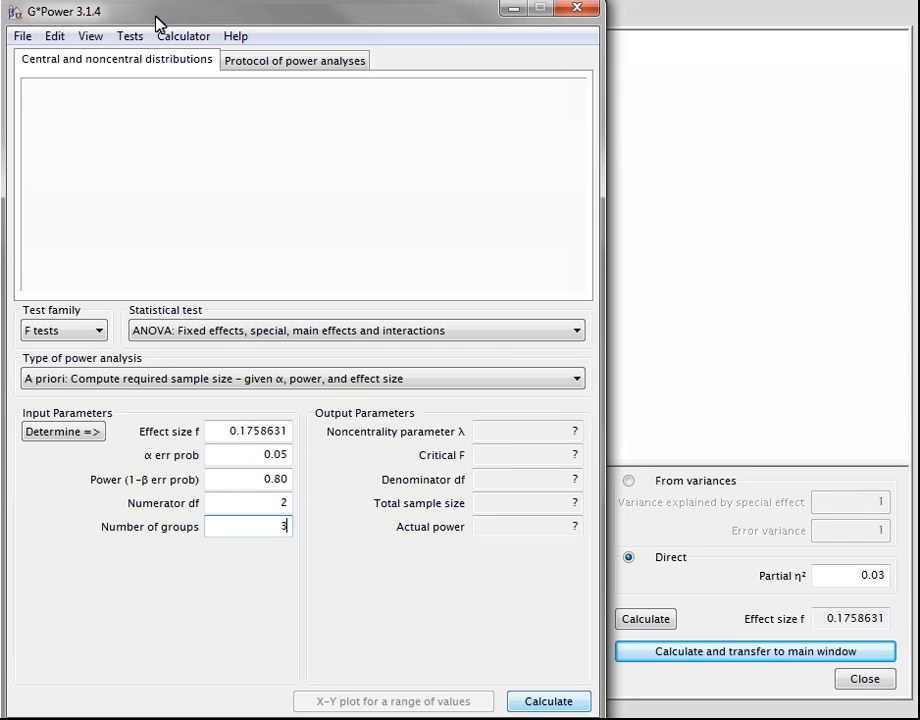
{"action": "left_click", "coordinate": [547, 703]}
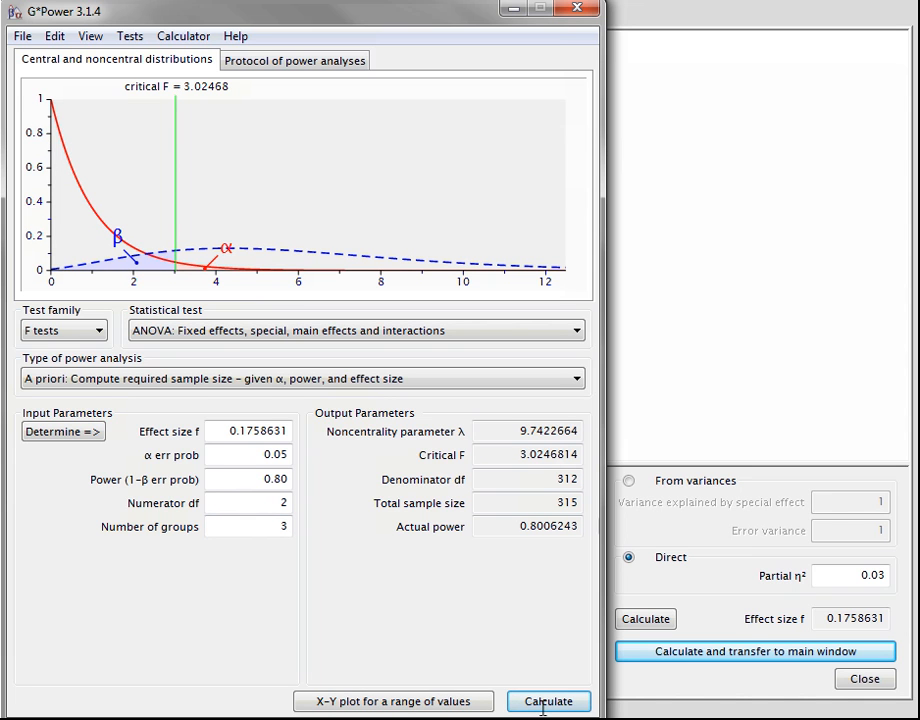
Change the numerator df to 1 and the number of groups to 2, and recalculate the sample size
{"action": "double_click", "coordinate": [280, 505]}
{"action": "type", "text": "1"}
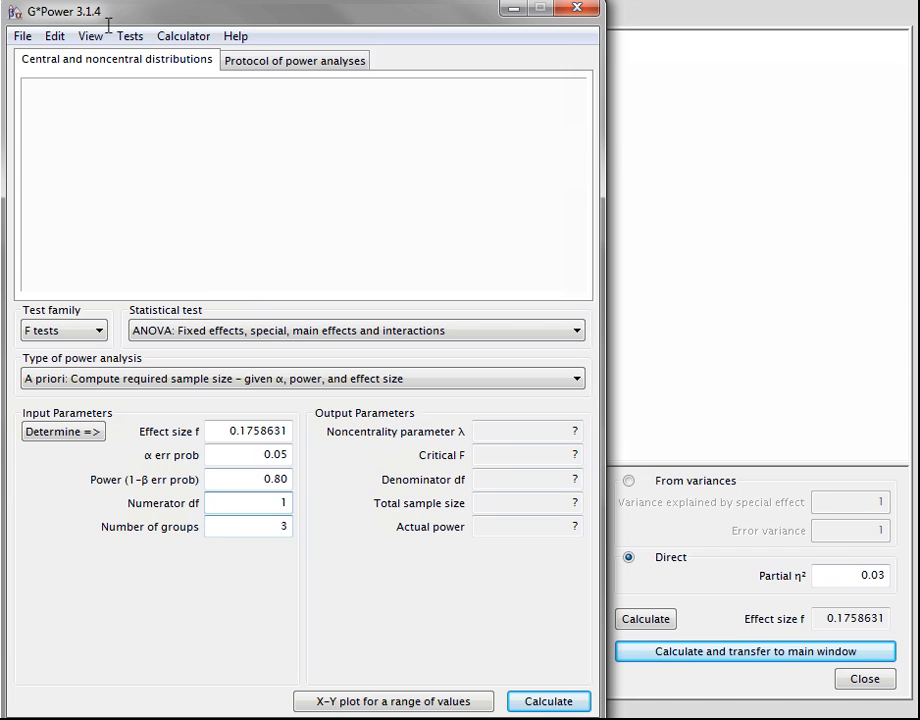
{"action": "double_click", "coordinate": [272, 525]}
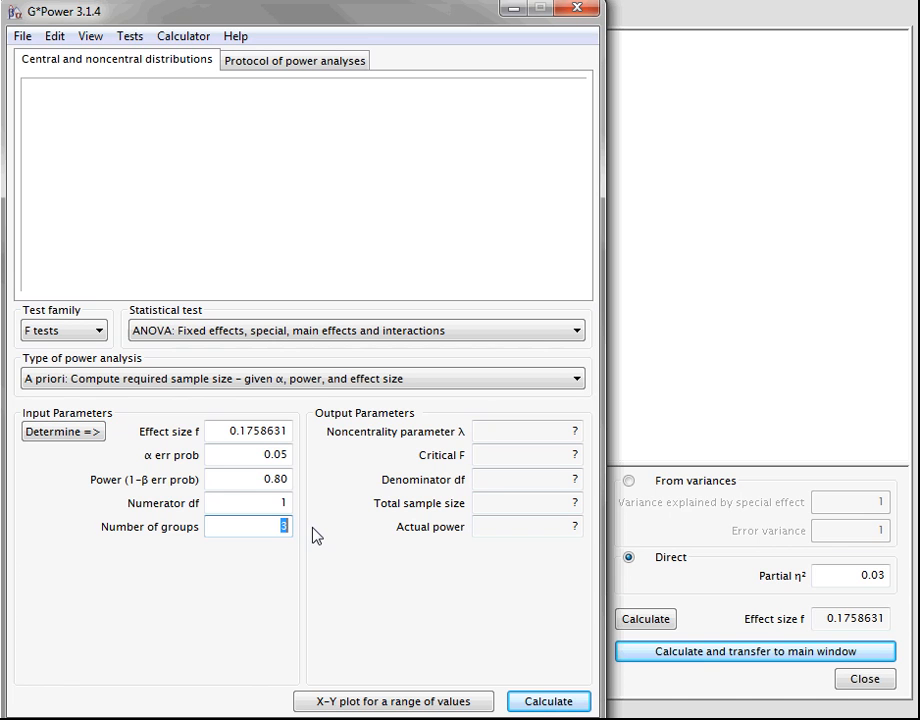
{"action": "type", "text": "2"}
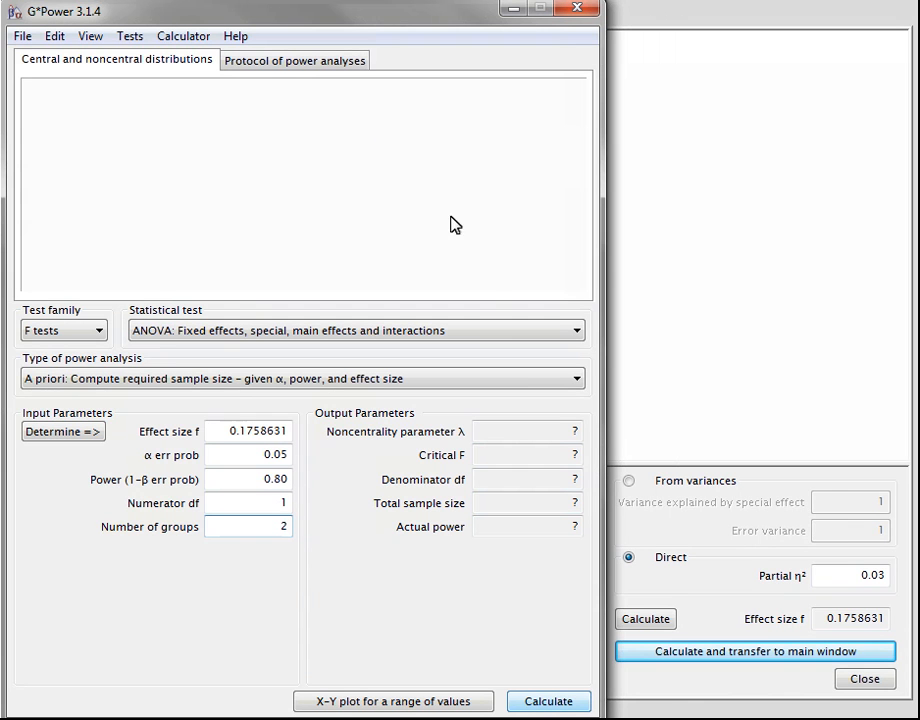
{"action": "left_click", "coordinate": [562, 704]}
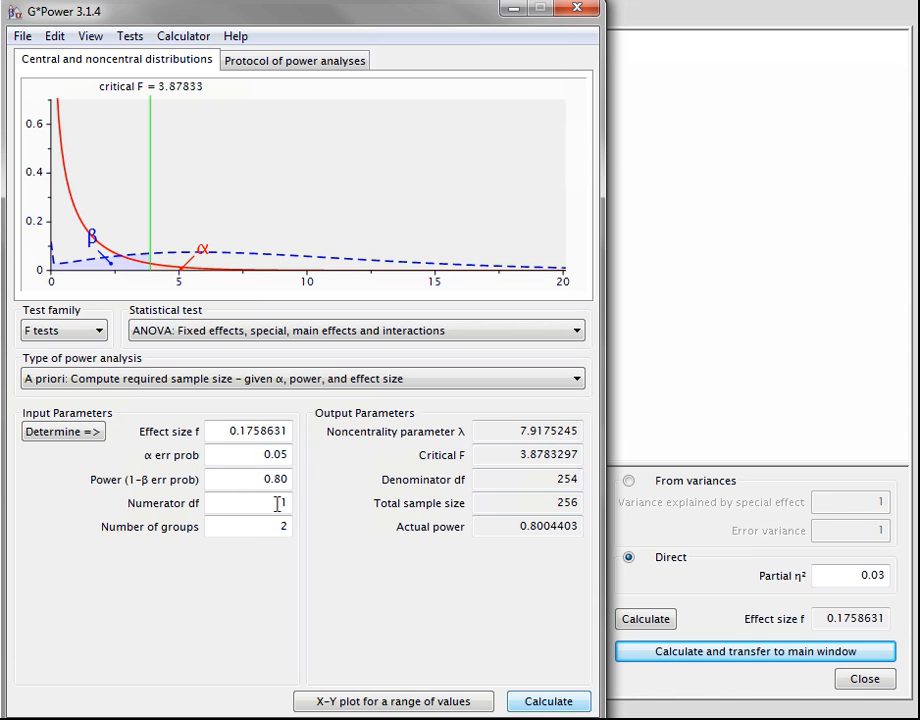
Set the numerator df to 2 and the number of groups to 6, and recalculate the sample size
{"action": "left_click_drag", "start_coordinate": [278, 503], "coordinate": [316, 507]}
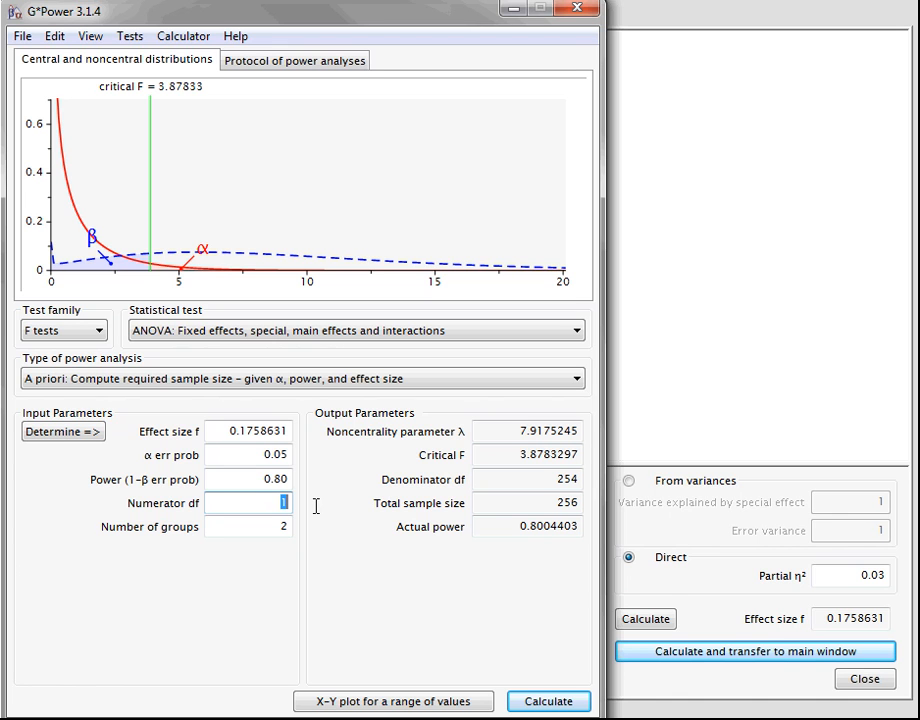
{"action": "type", "text": "2"}
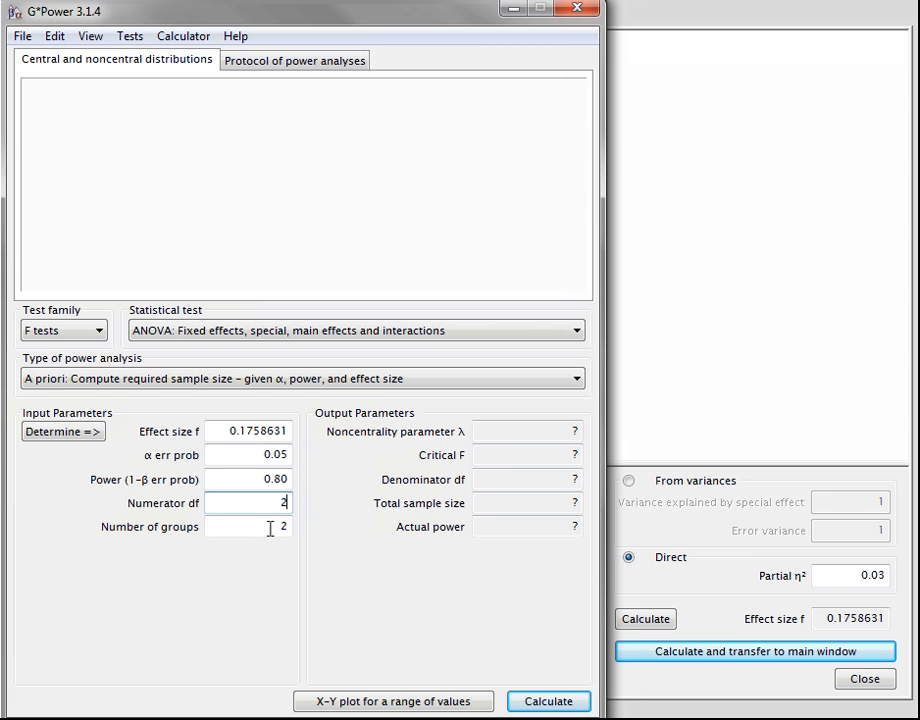
{"action": "key", "text": "Tab"}
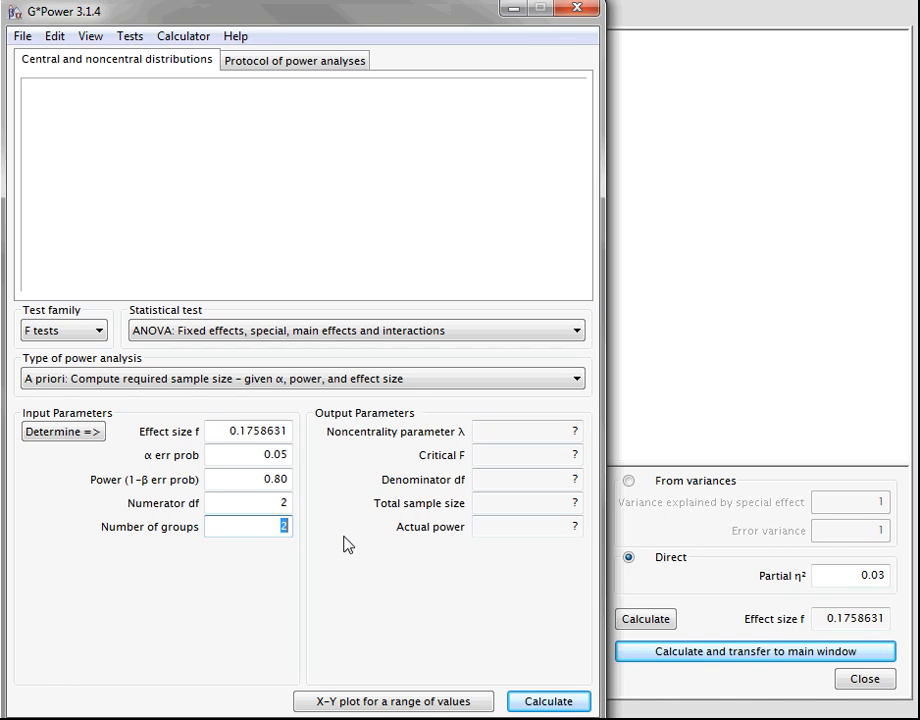
{"action": "type", "text": "6"}
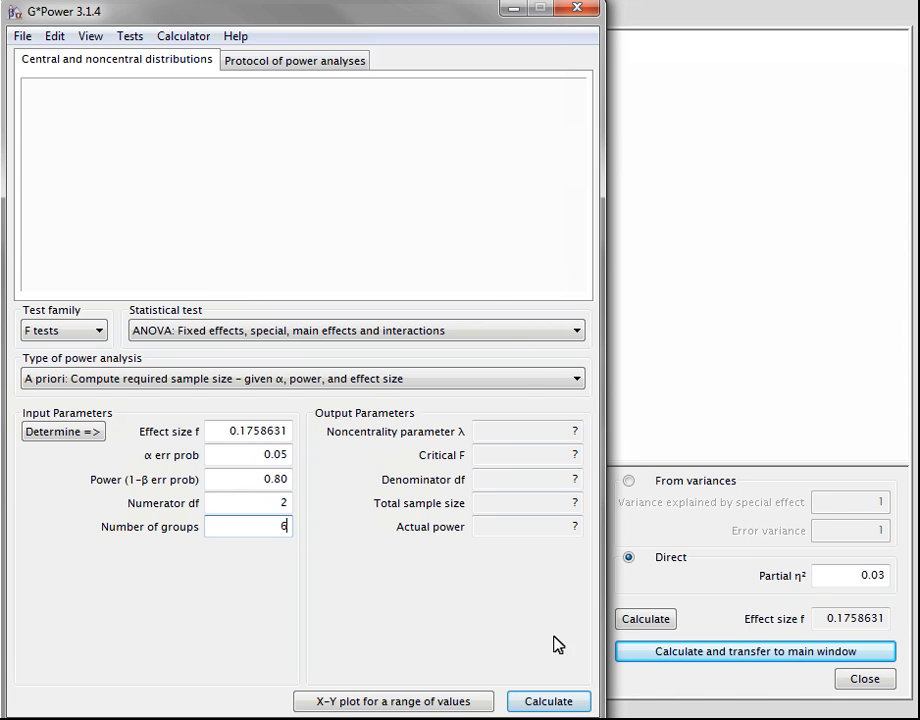
{"action": "left_click", "coordinate": [558, 704]}
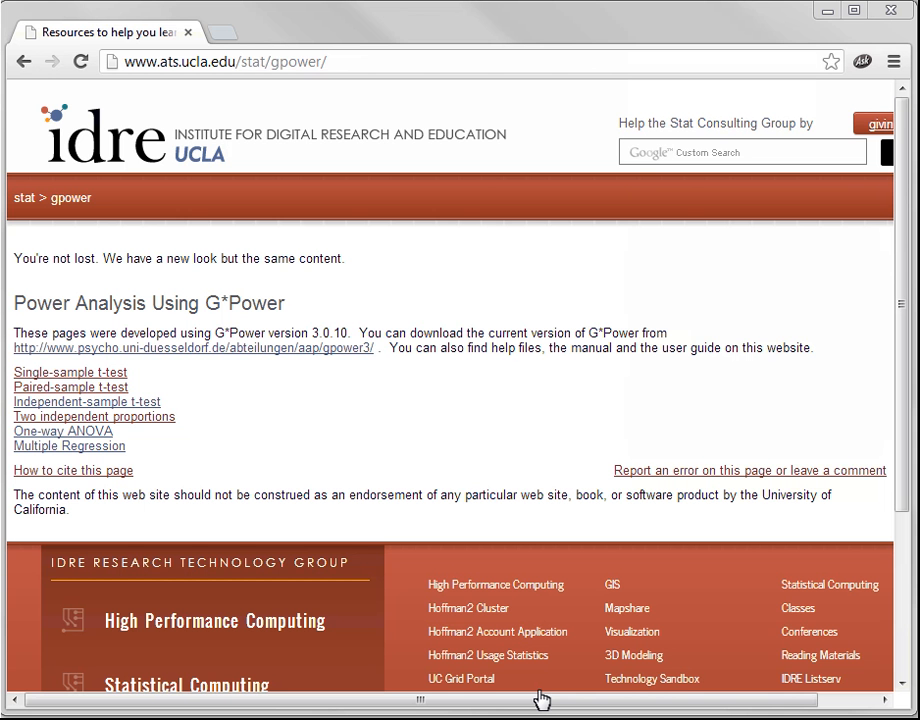
On the UCLA G*Power page in the browser, open the independent-sample t-test example and read through to its power analysis section
{"action": "left_click", "coordinate": [120, 405]}
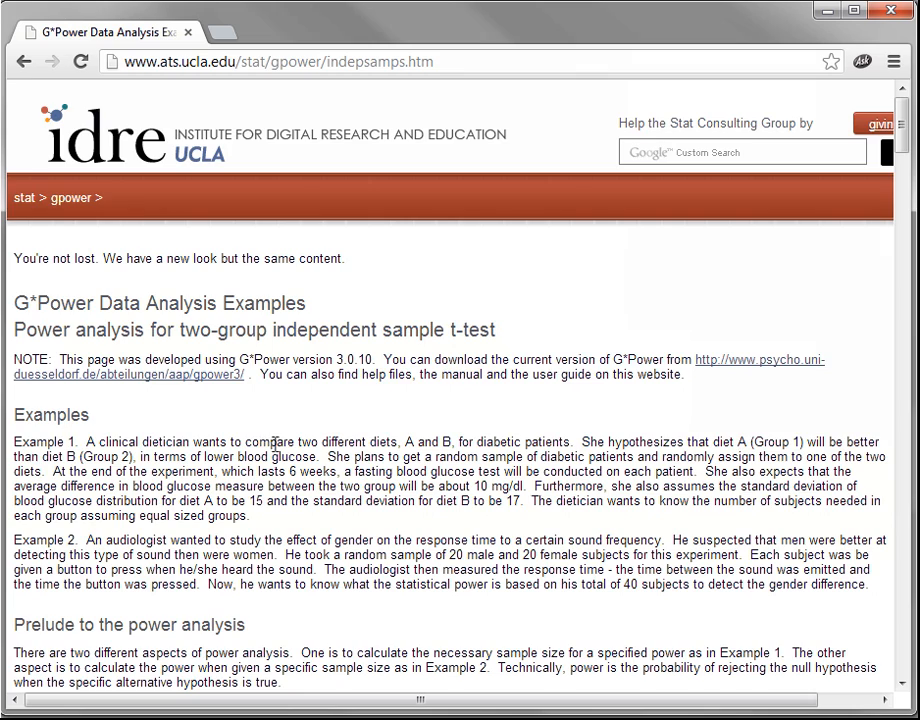
{"action": "scroll", "coordinate": [278, 453], "scroll_direction": "down", "scroll_amount": 3}
{"action": "scroll", "coordinate": [448, 446], "scroll_direction": "down", "scroll_amount": 2}
{"action": "scroll", "coordinate": [493, 487], "scroll_direction": "down", "scroll_amount": 3}
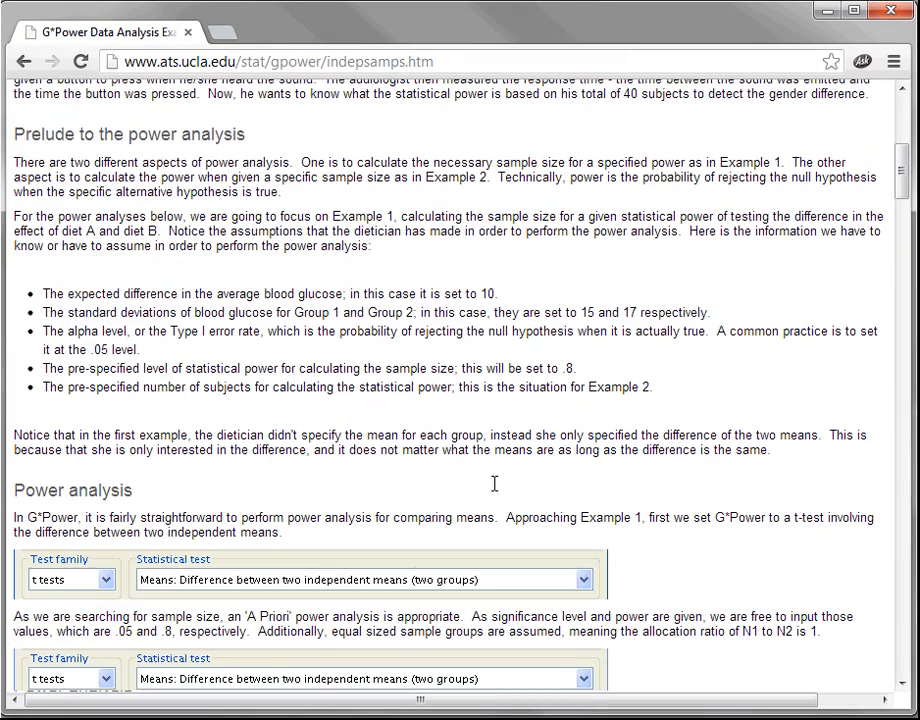
{"action": "scroll", "coordinate": [493, 490], "scroll_direction": "down", "scroll_amount": 3}
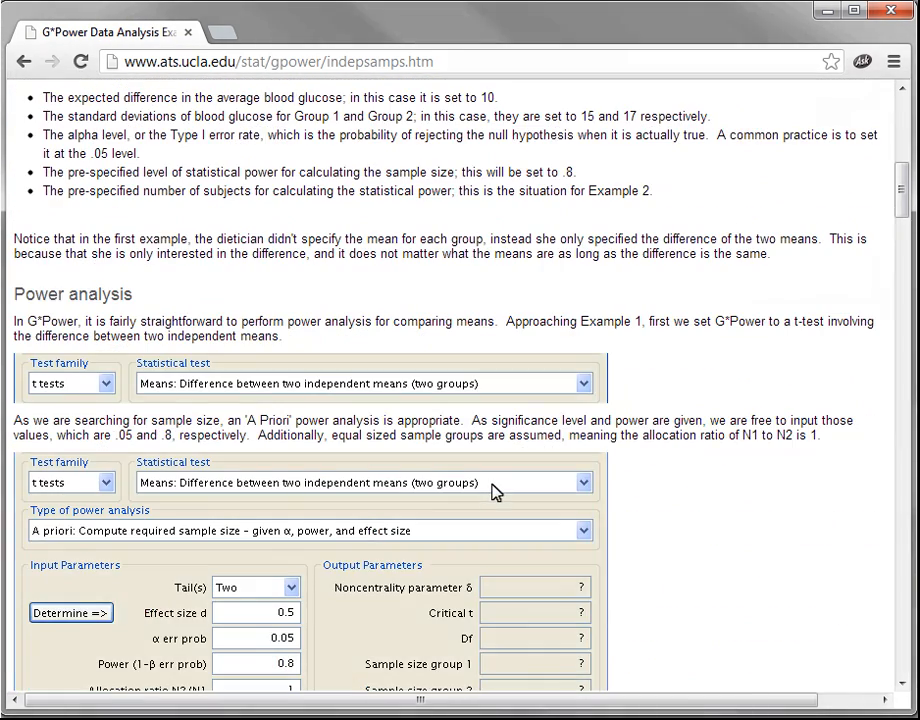